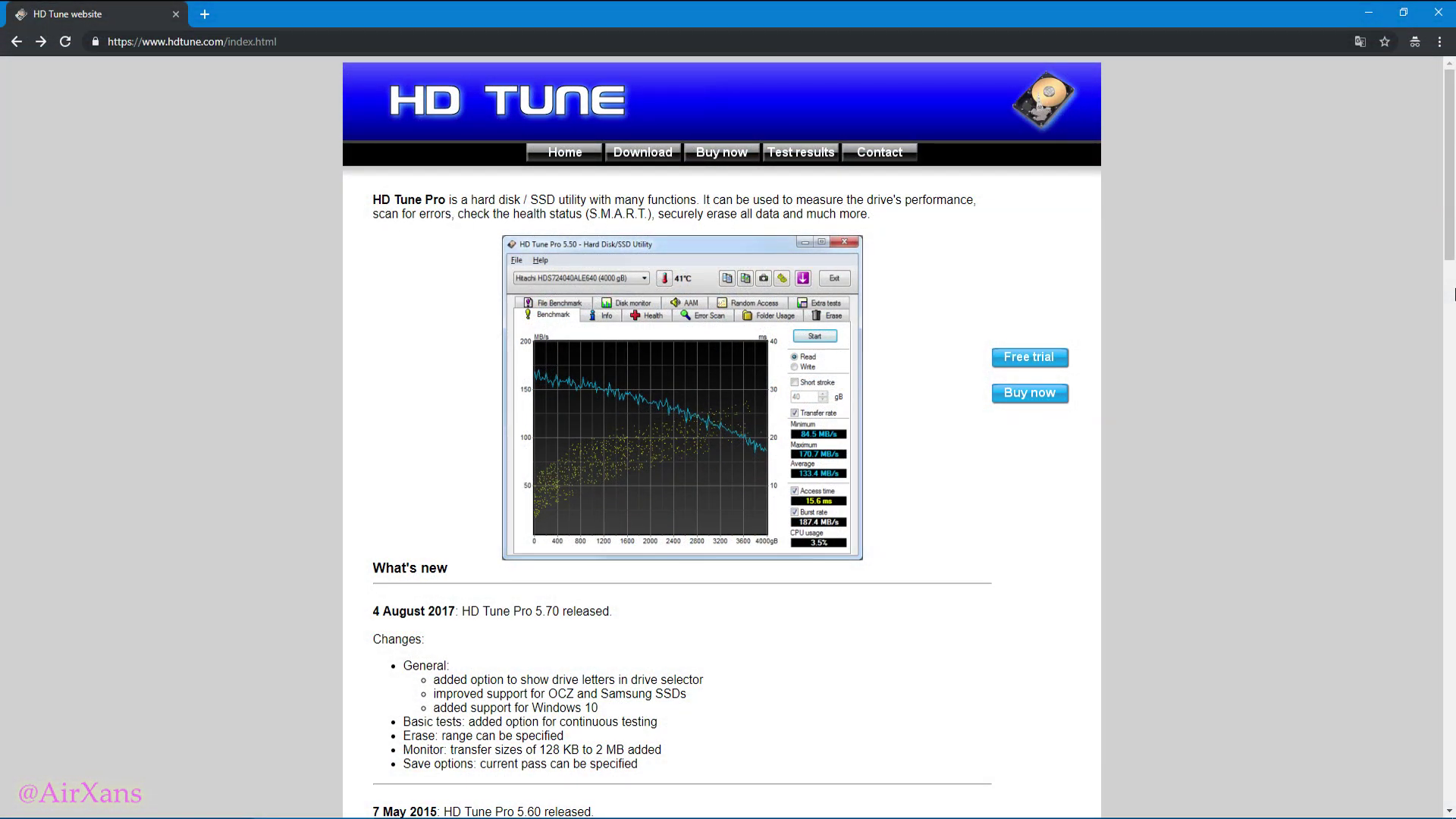
Open the HD Tune download page and save the free version 2.55 installer, hdtune_255.exe, to the desktop.
{"action": "left_click", "coordinate": [641, 154]}
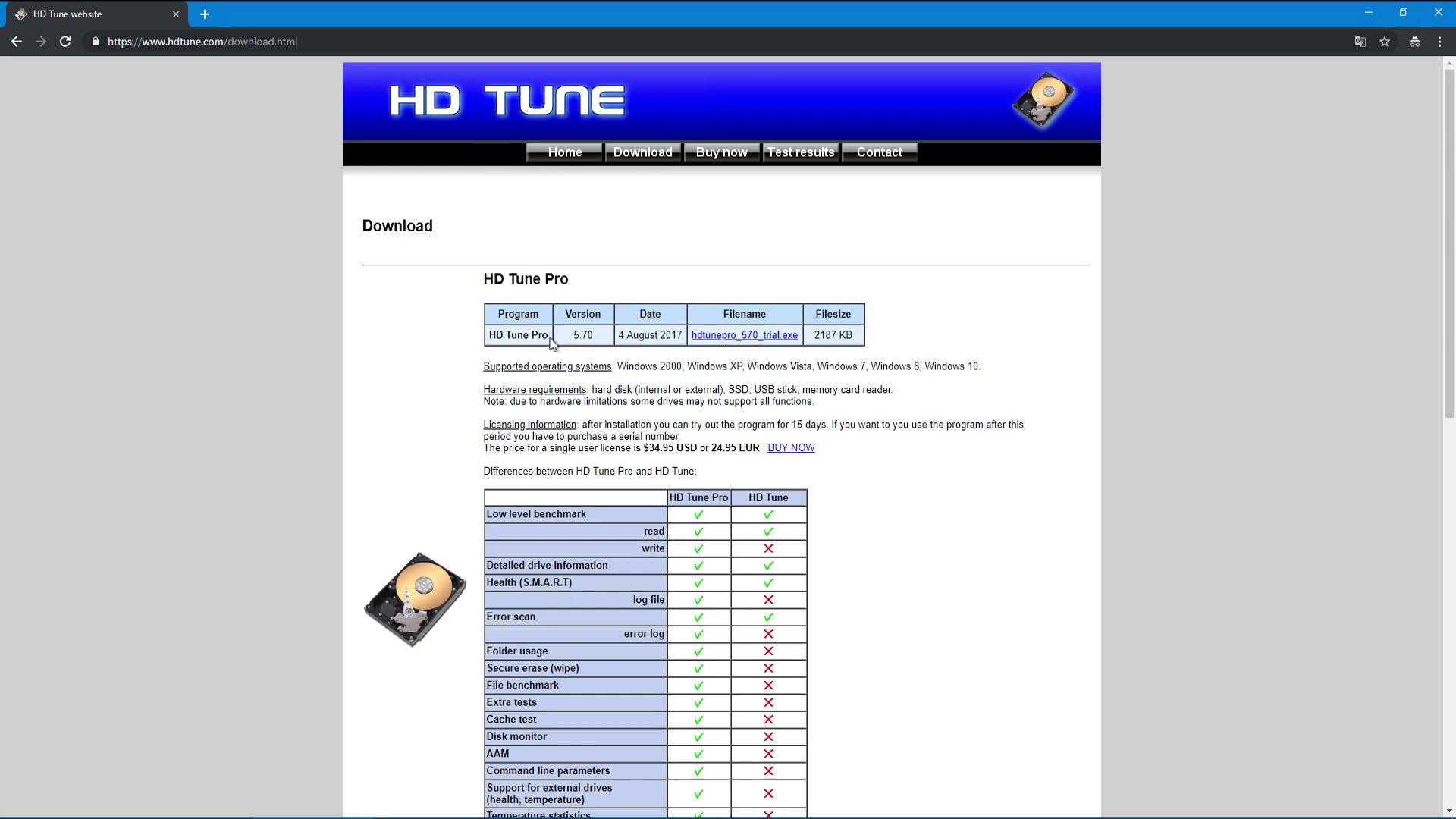
{"action": "triple_click", "coordinate": [523, 334]}
{"action": "left_click", "coordinate": [524, 331]}
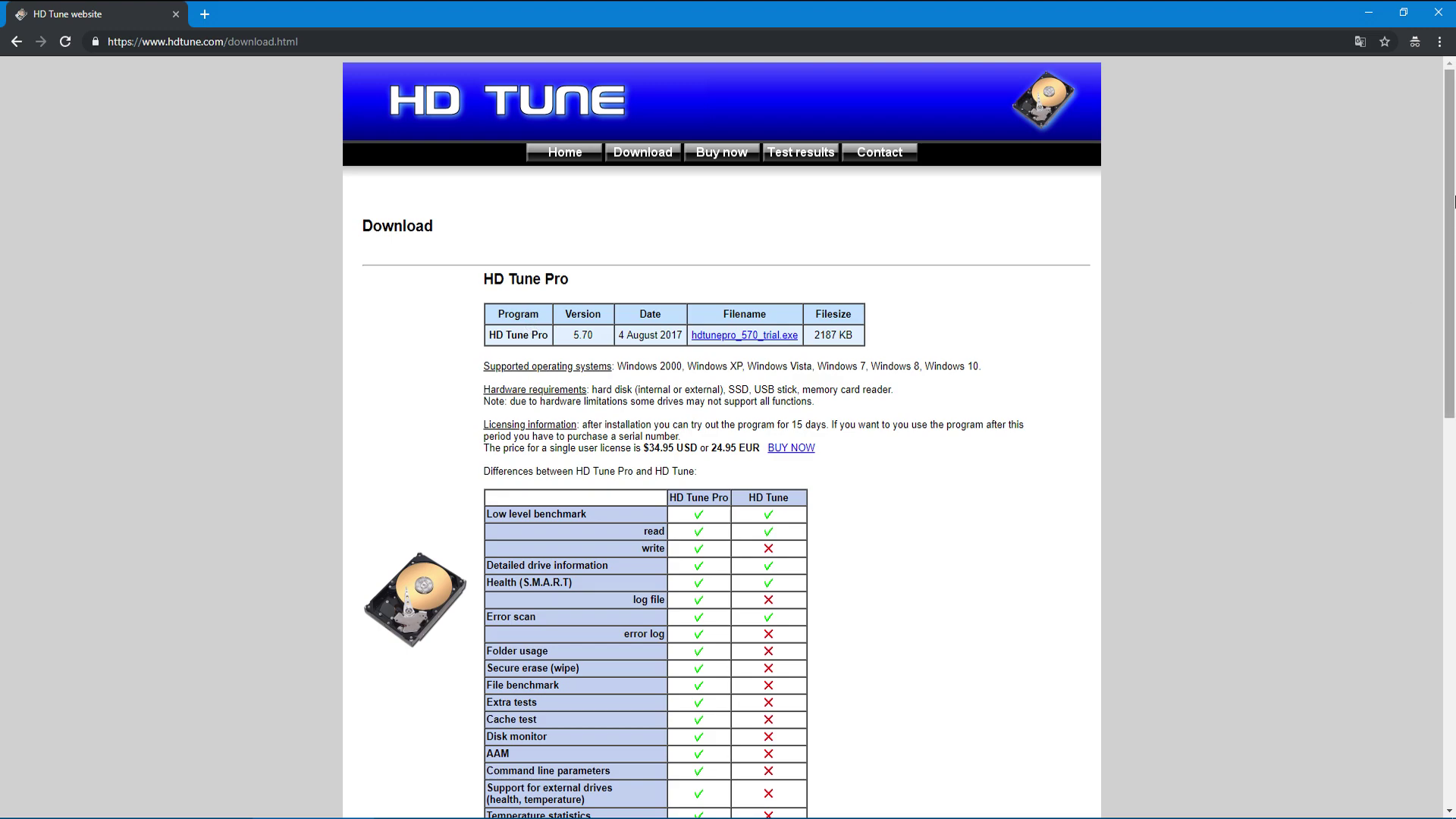
{"action": "left_click_drag", "start_coordinate": [1451, 211], "coordinate": [1454, 435]}
{"action": "triple_click", "coordinate": [485, 464]}
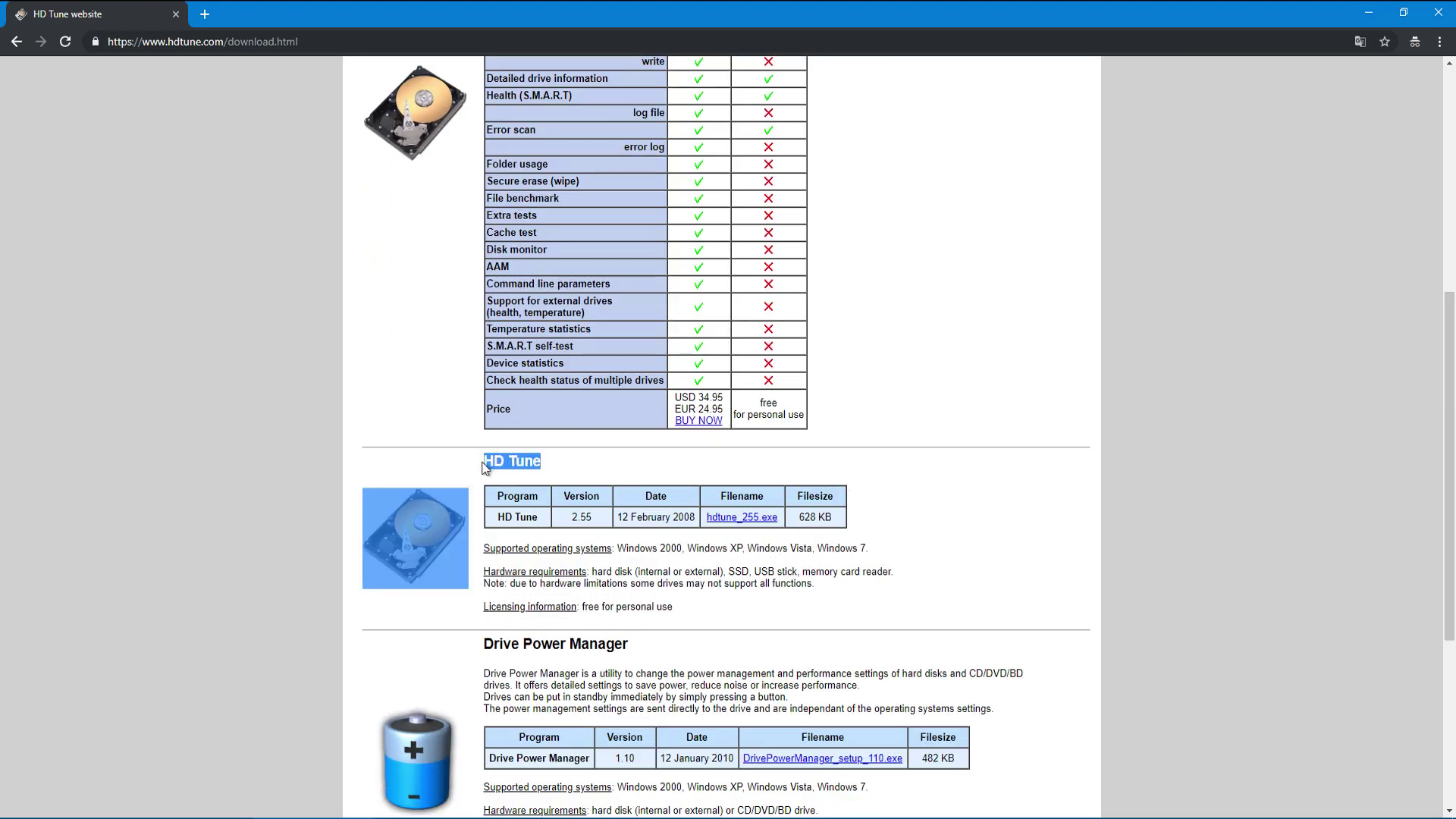
{"action": "left_click", "coordinate": [404, 464]}
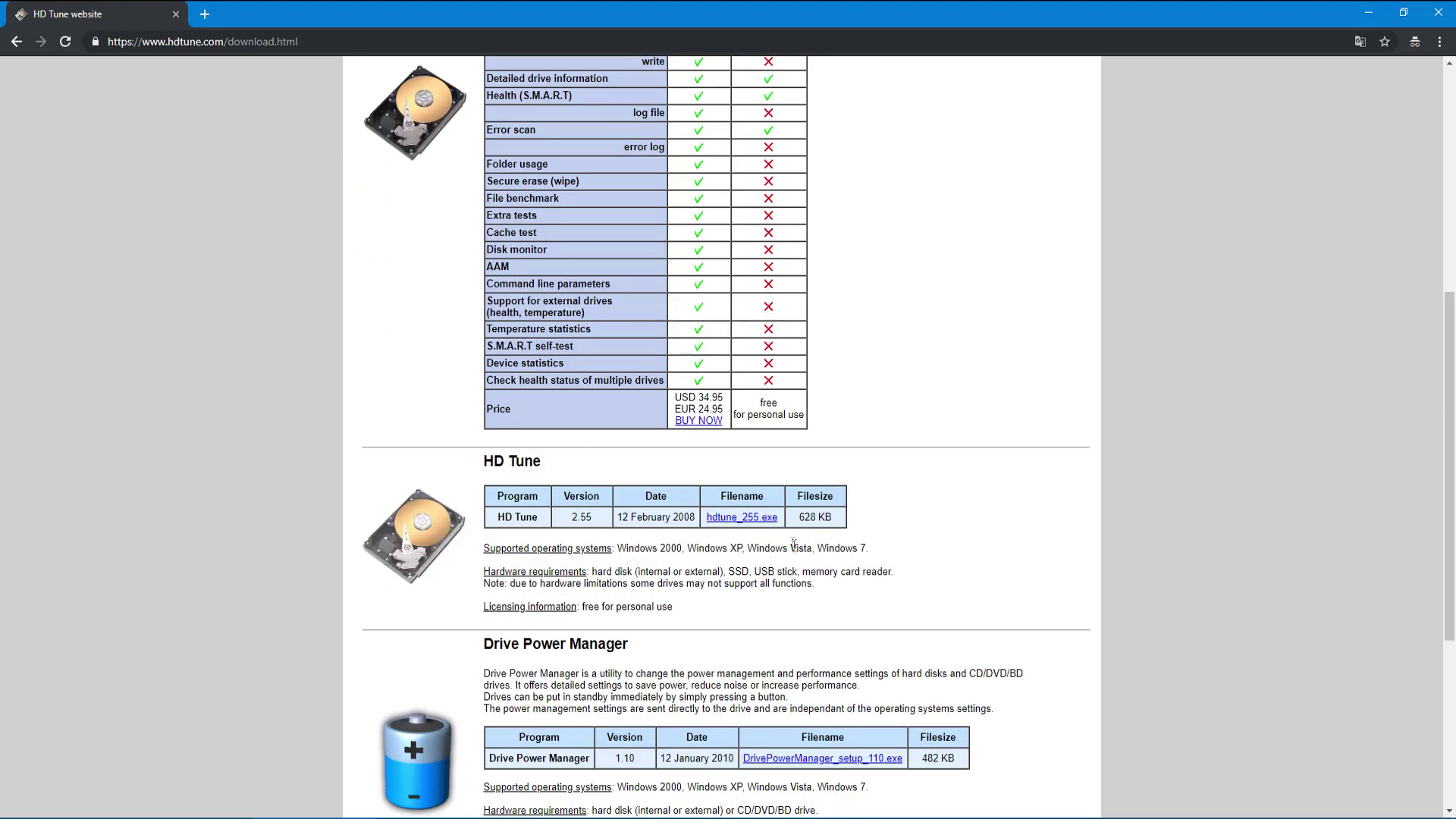
{"action": "right_click", "coordinate": [748, 519]}
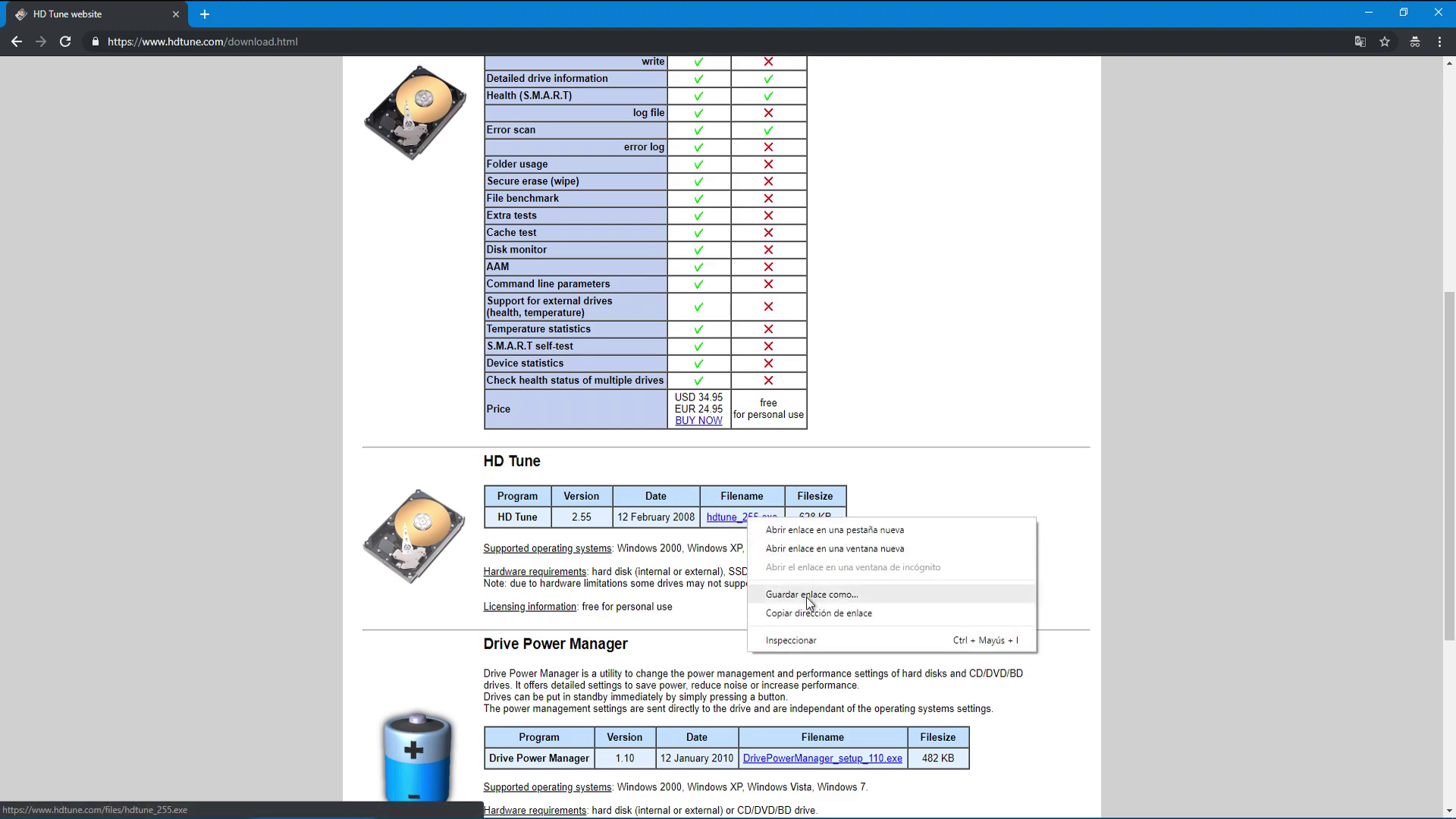
{"action": "left_click", "coordinate": [1175, 475]}
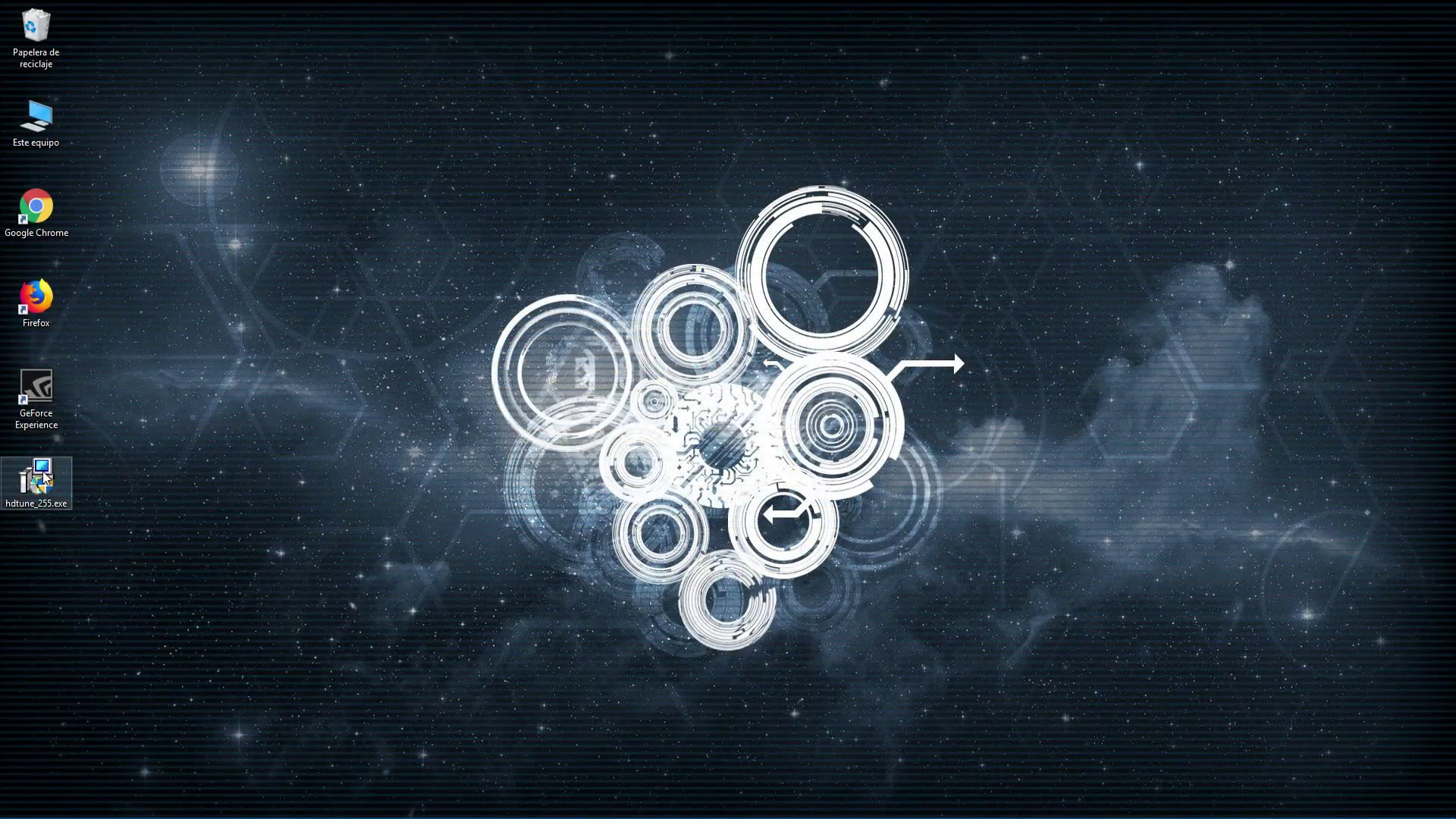
Run hdtune_255.exe from the desktop and allow it to make changes to the device.
{"action": "left_click_drag", "start_coordinate": [43, 478], "coordinate": [480, 478]}
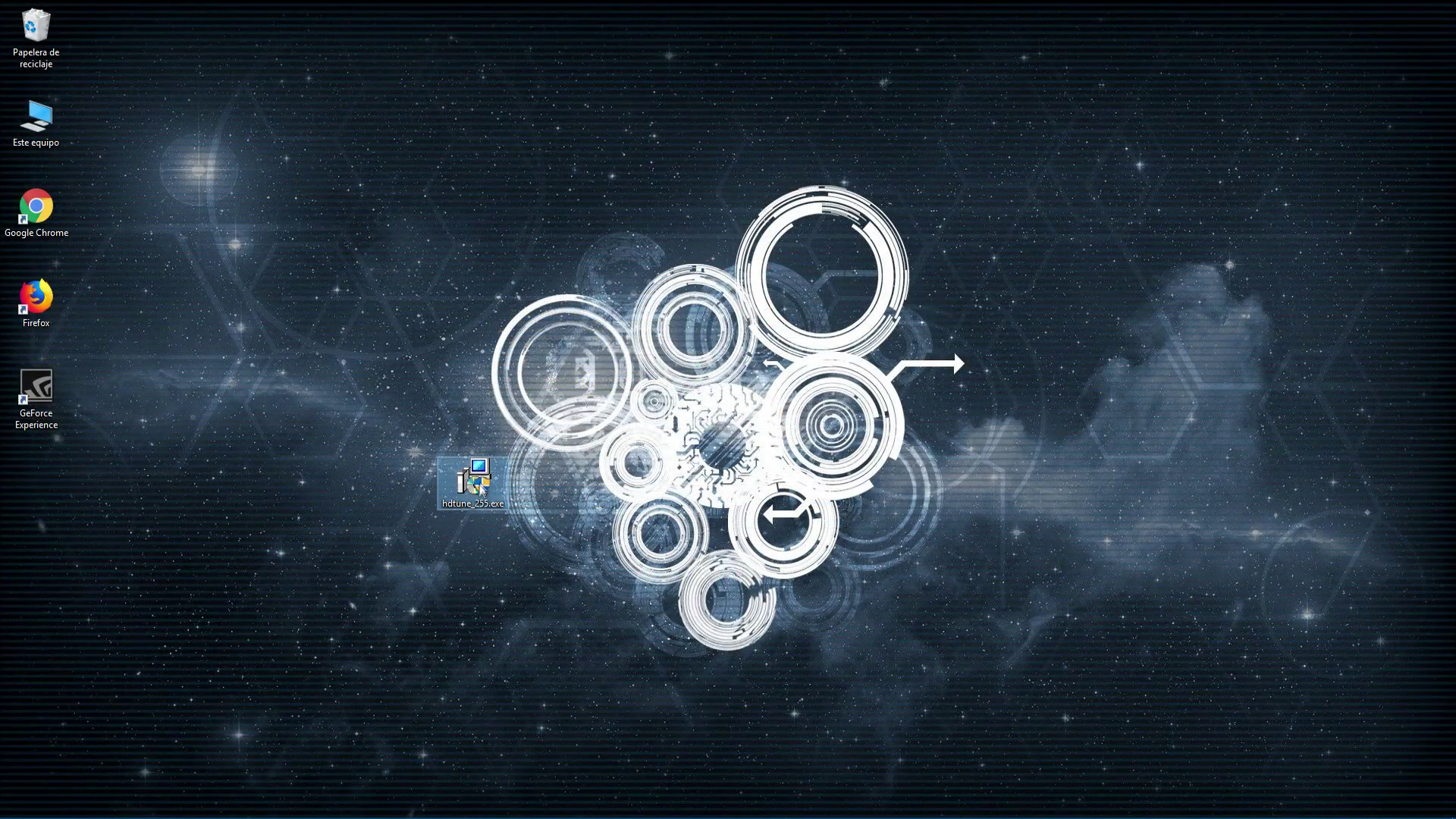
{"action": "double_click", "coordinate": [476, 480]}
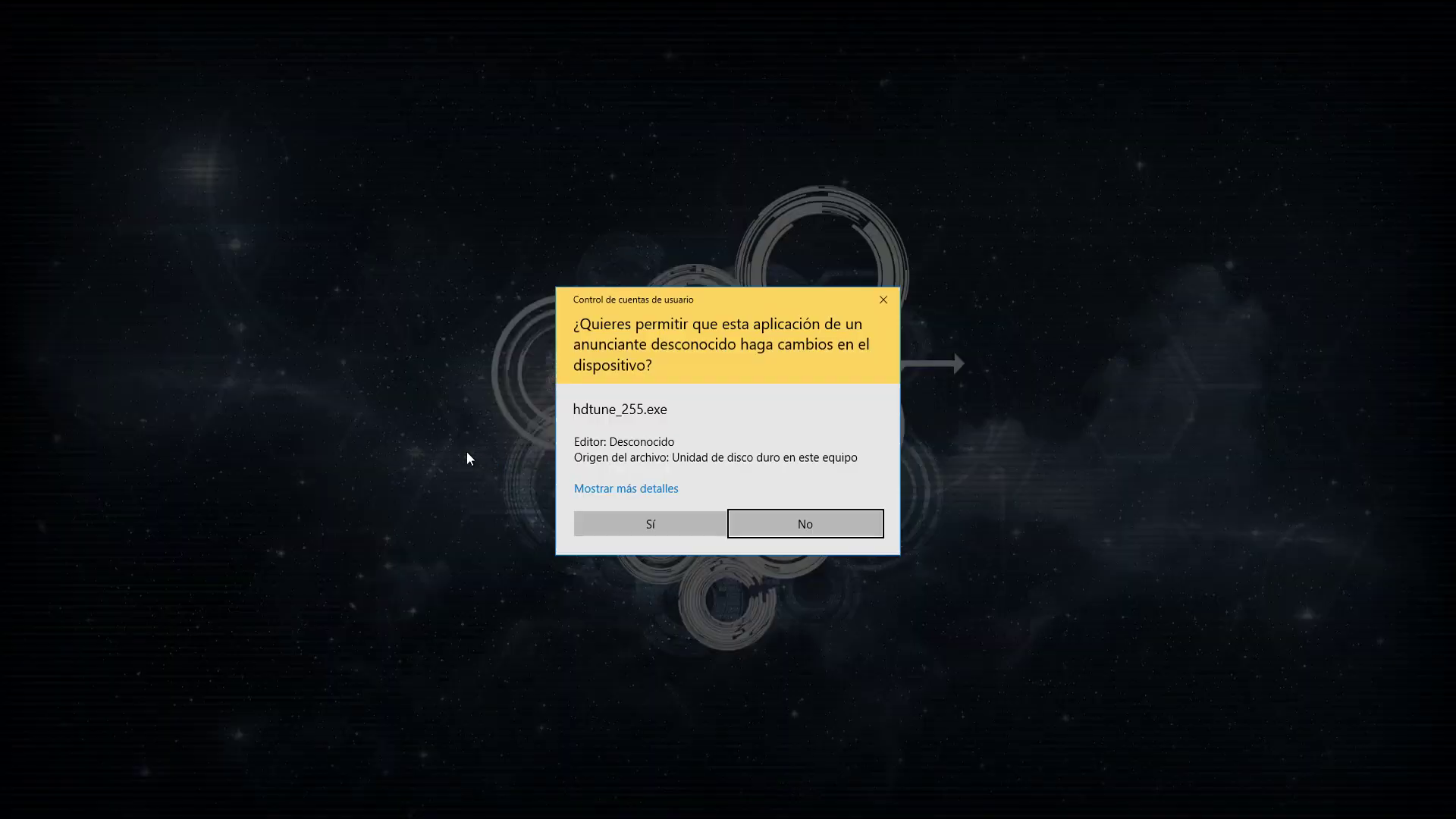
{"action": "left_click", "coordinate": [635, 525]}
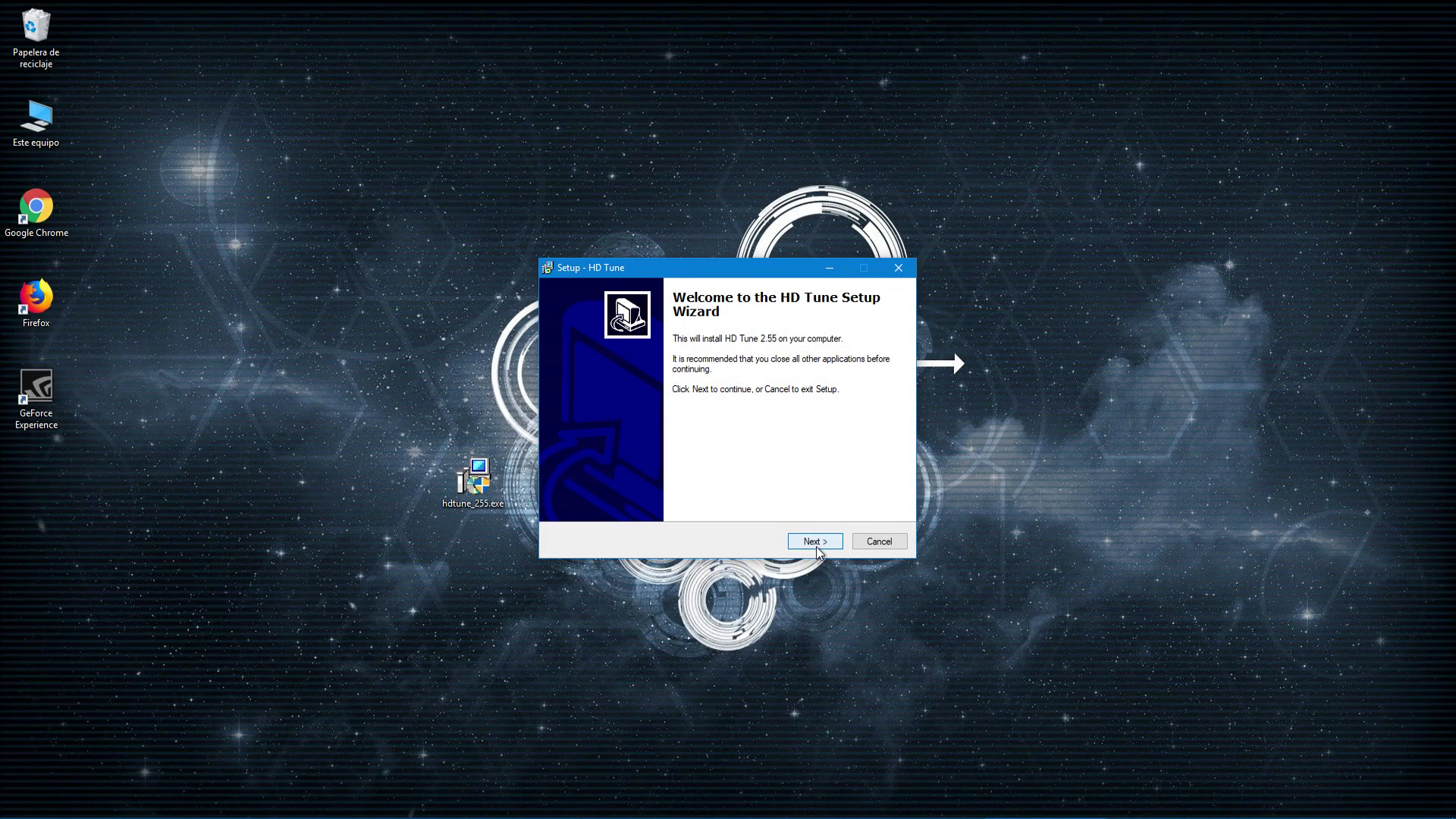
Accept the license agreement and install HD Tune in the default folder with a desktop icon.
{"action": "left_click", "coordinate": [817, 547]}
{"action": "left_click", "coordinate": [613, 496]}
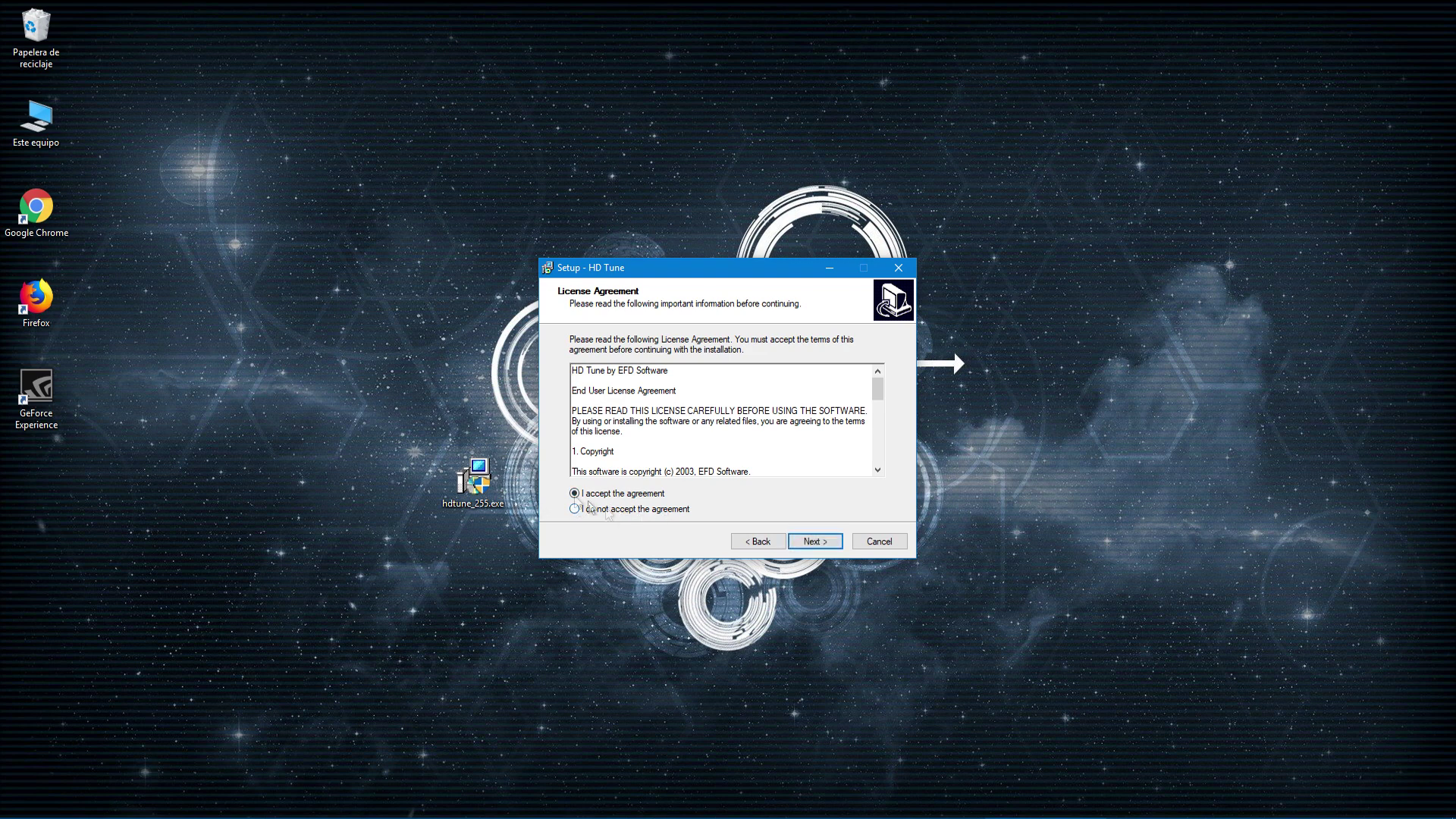
{"action": "left_click", "coordinate": [809, 543]}
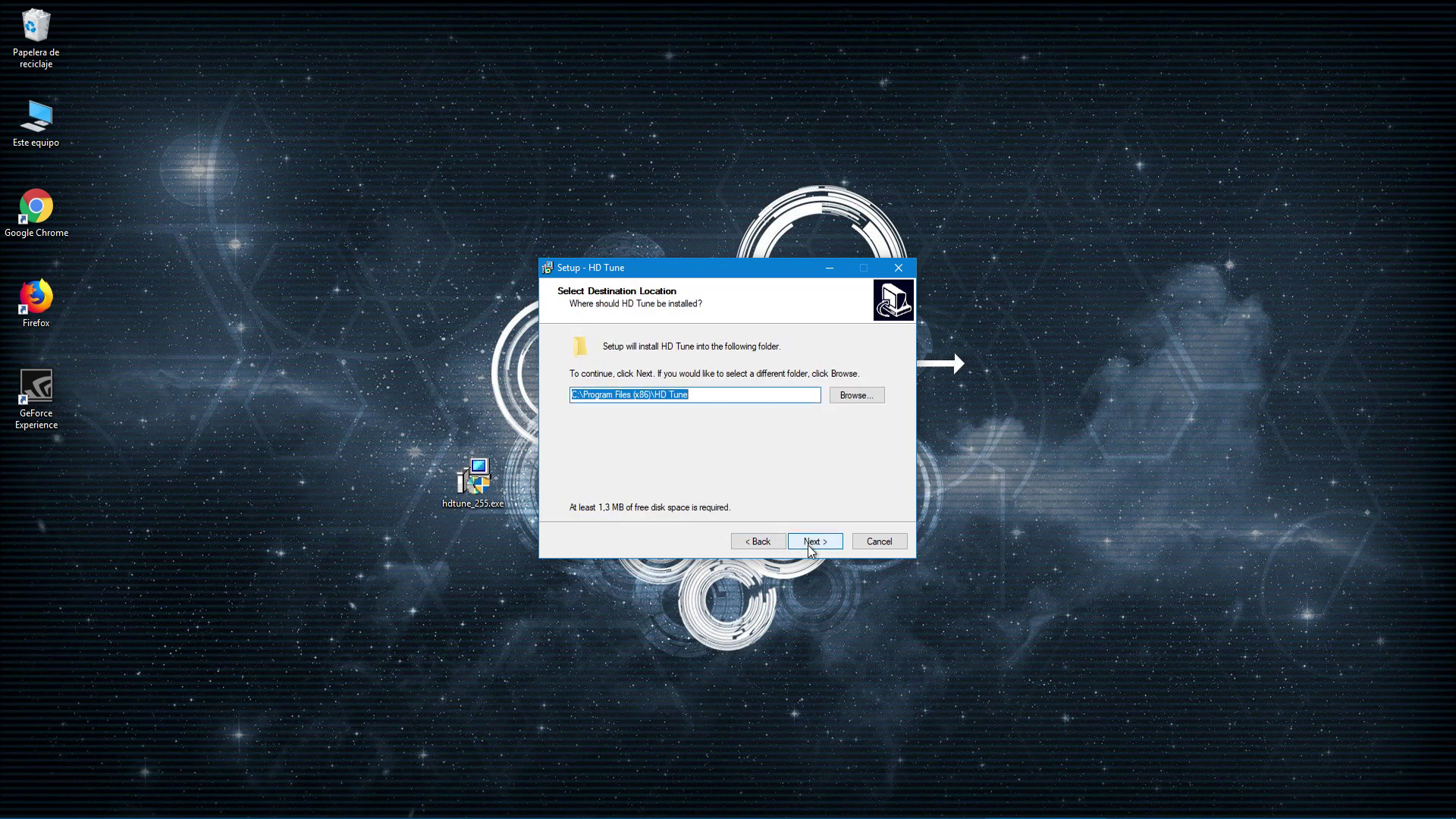
{"action": "left_click", "coordinate": [809, 543]}
{"action": "left_click", "coordinate": [808, 543]}
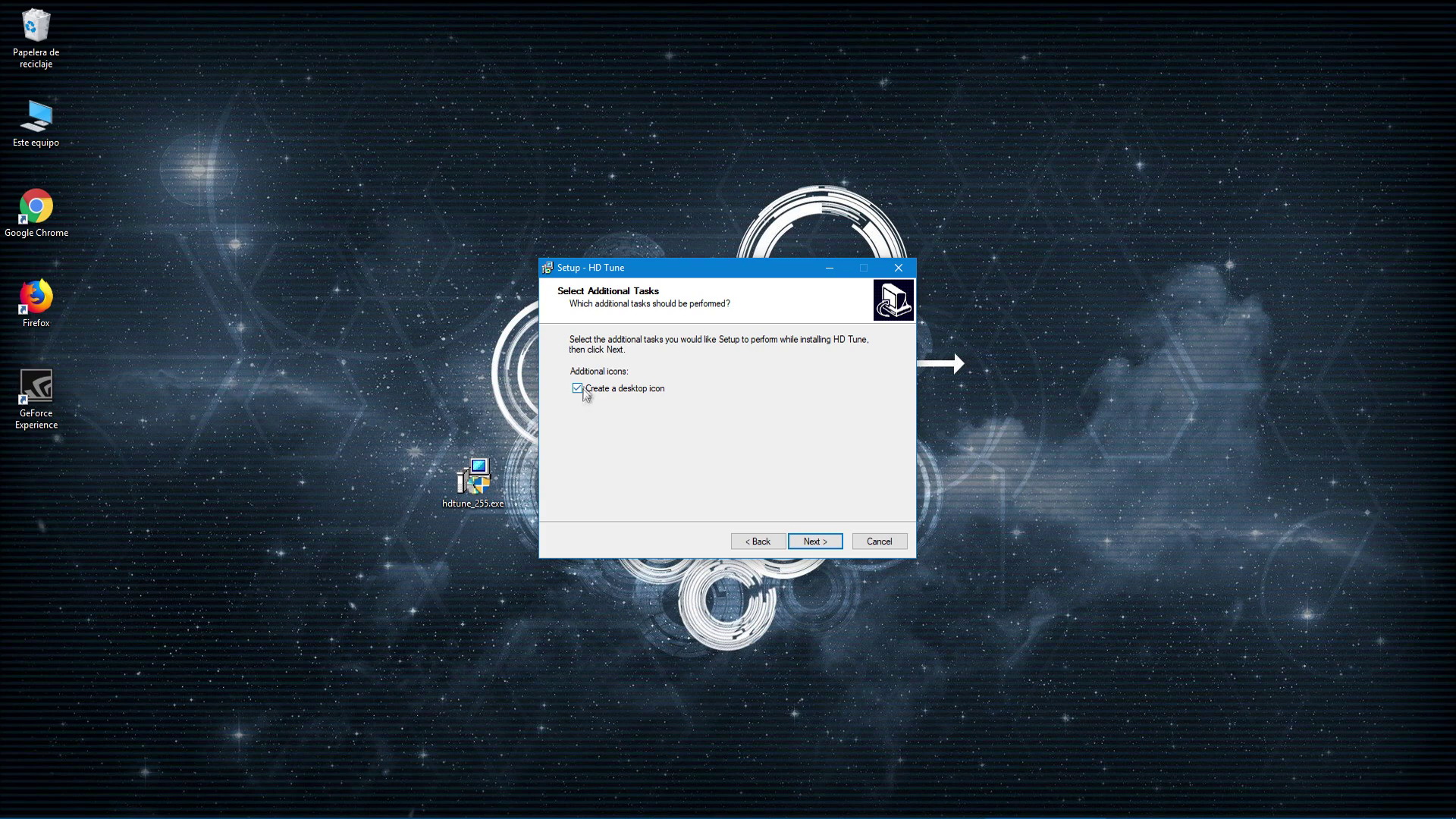
{"action": "left_click", "coordinate": [813, 543]}
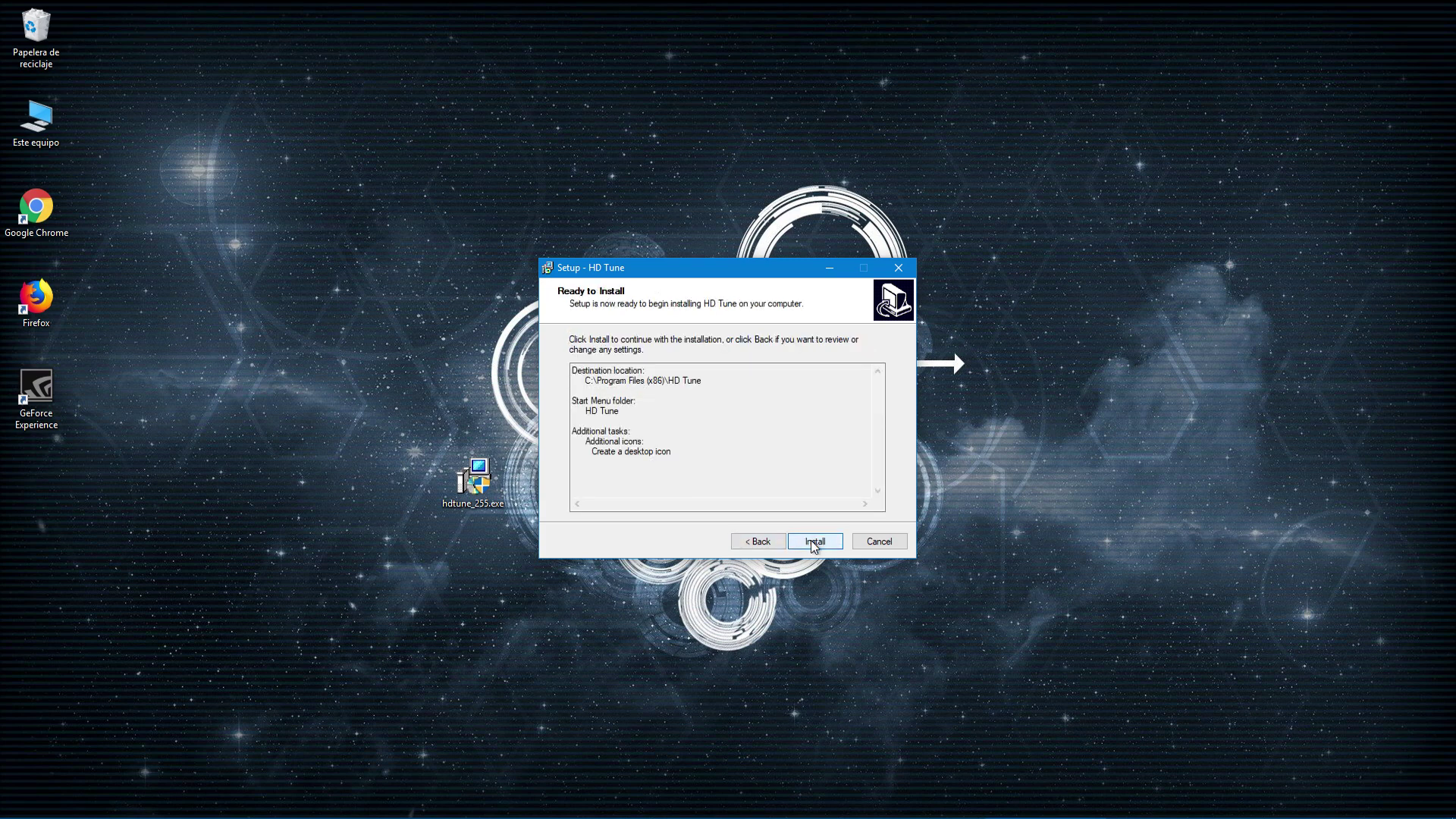
{"action": "left_click", "coordinate": [813, 543]}
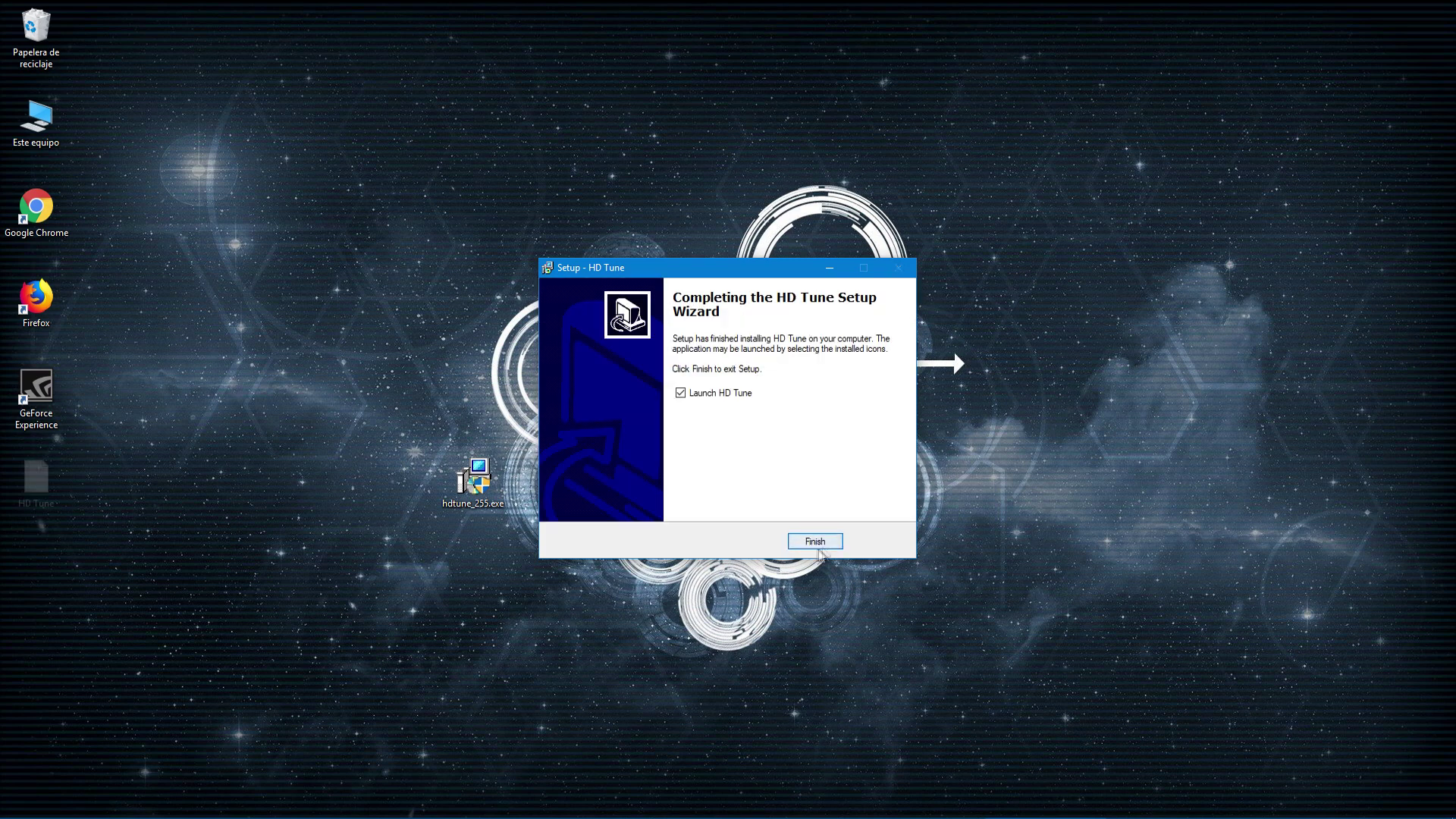
Finish the setup without launching HD Tune and move the hdtune_255.exe installer to the recycle bin.
{"action": "left_click", "coordinate": [682, 394]}
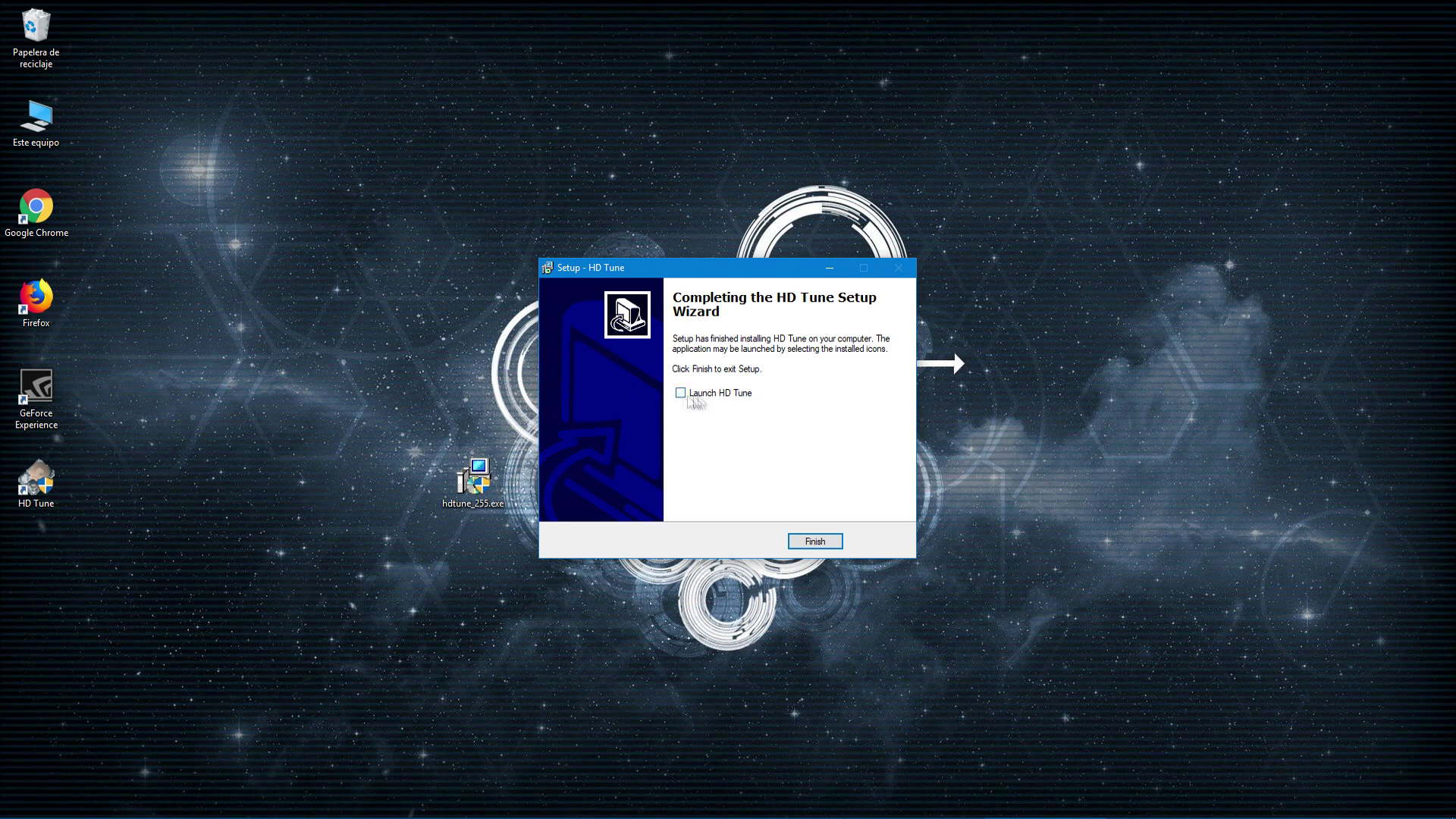
{"action": "left_click", "coordinate": [812, 543]}
{"action": "left_click_drag", "start_coordinate": [482, 514], "coordinate": [26, 32]}
{"action": "left_click", "coordinate": [788, 480]}
Launch HD Tune from its desktop shortcut and allow it to make changes to the device.
{"action": "left_click_drag", "start_coordinate": [11, 502], "coordinate": [521, 503]}
{"action": "double_click", "coordinate": [536, 496]}
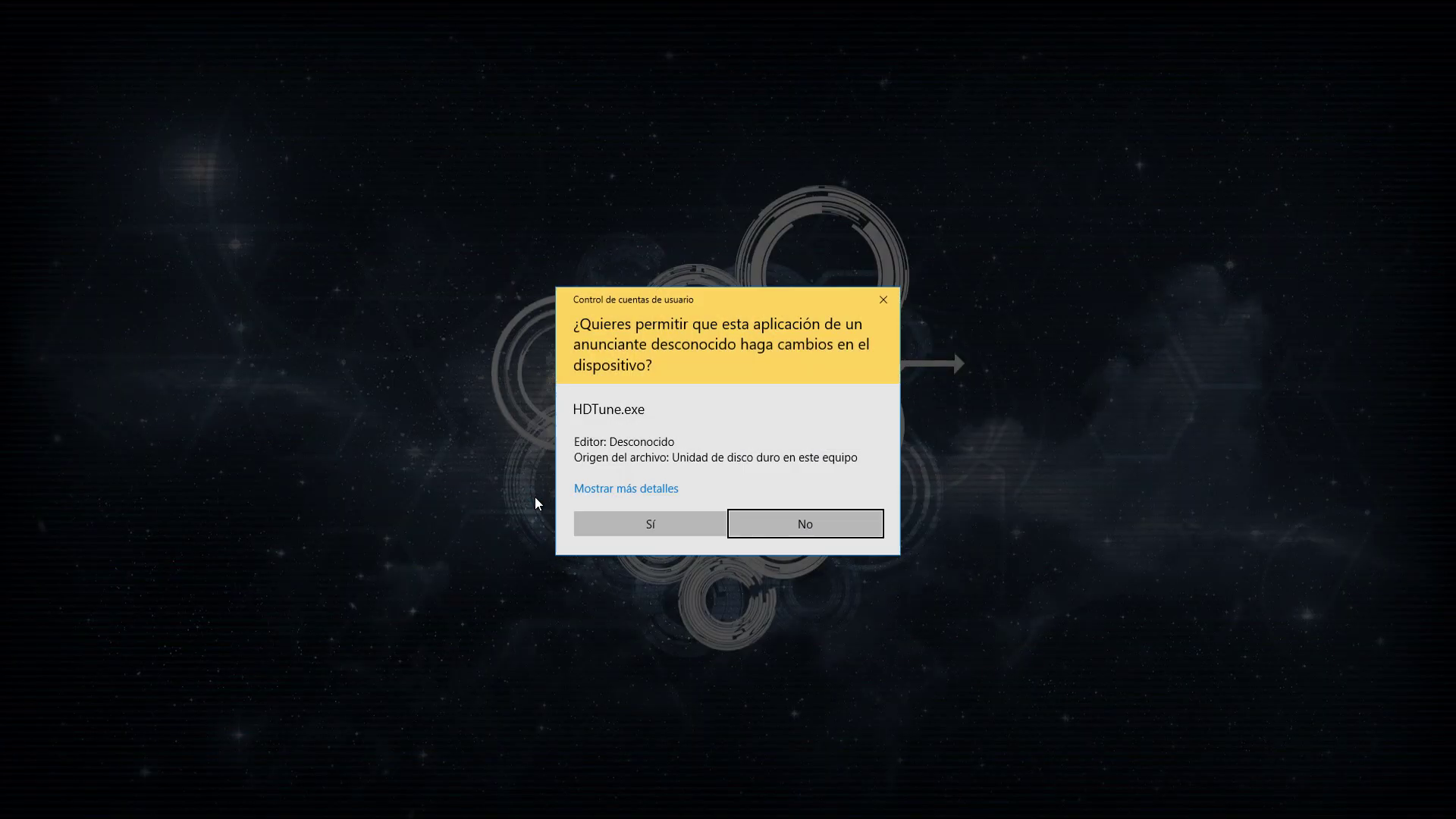
{"action": "left_click", "coordinate": [692, 531]}
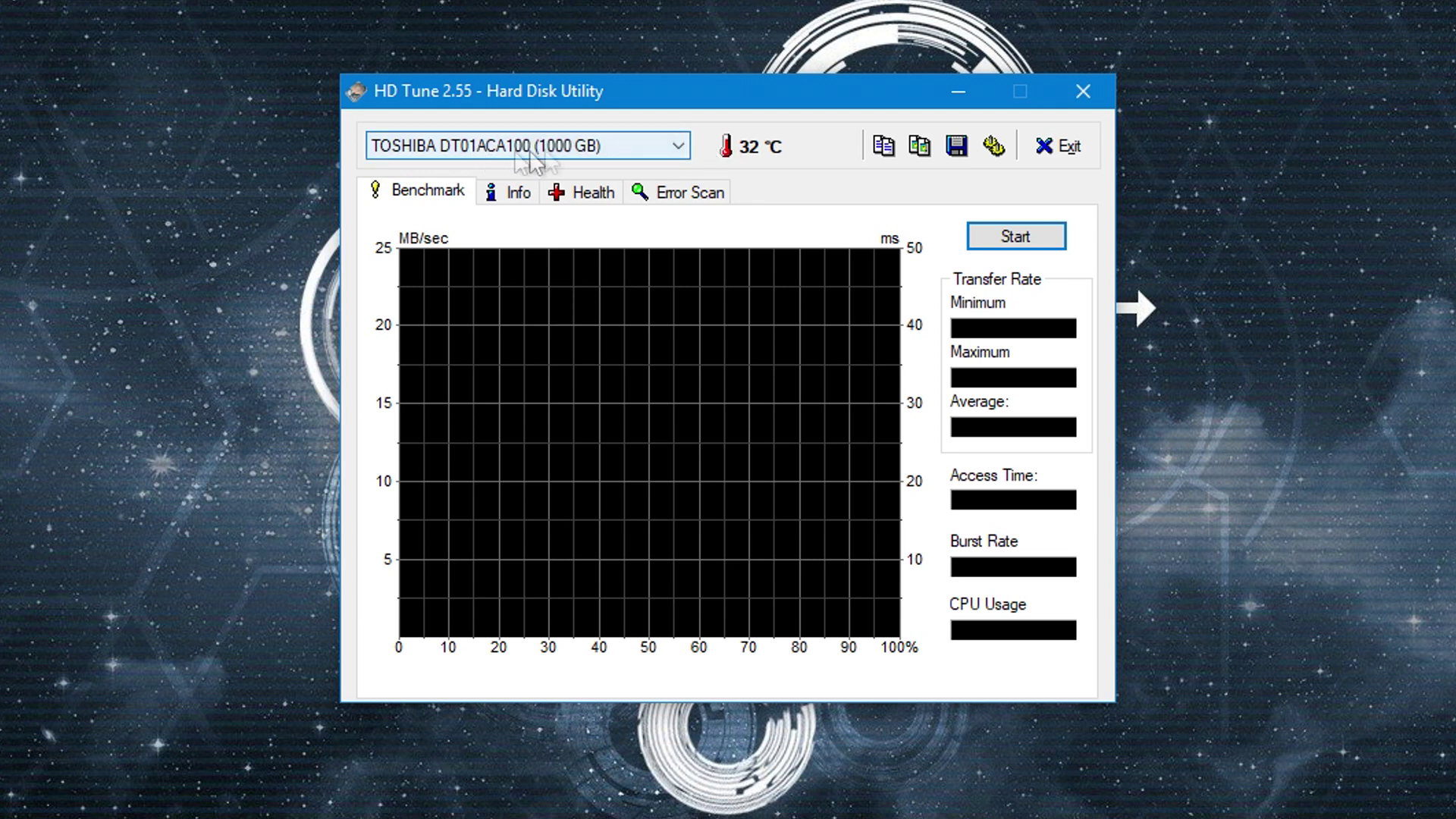
Check the temperature reading of each of the four listed drives, ending on TOSHIBA DT01ACA100.
{"action": "left_click", "coordinate": [679, 150]}
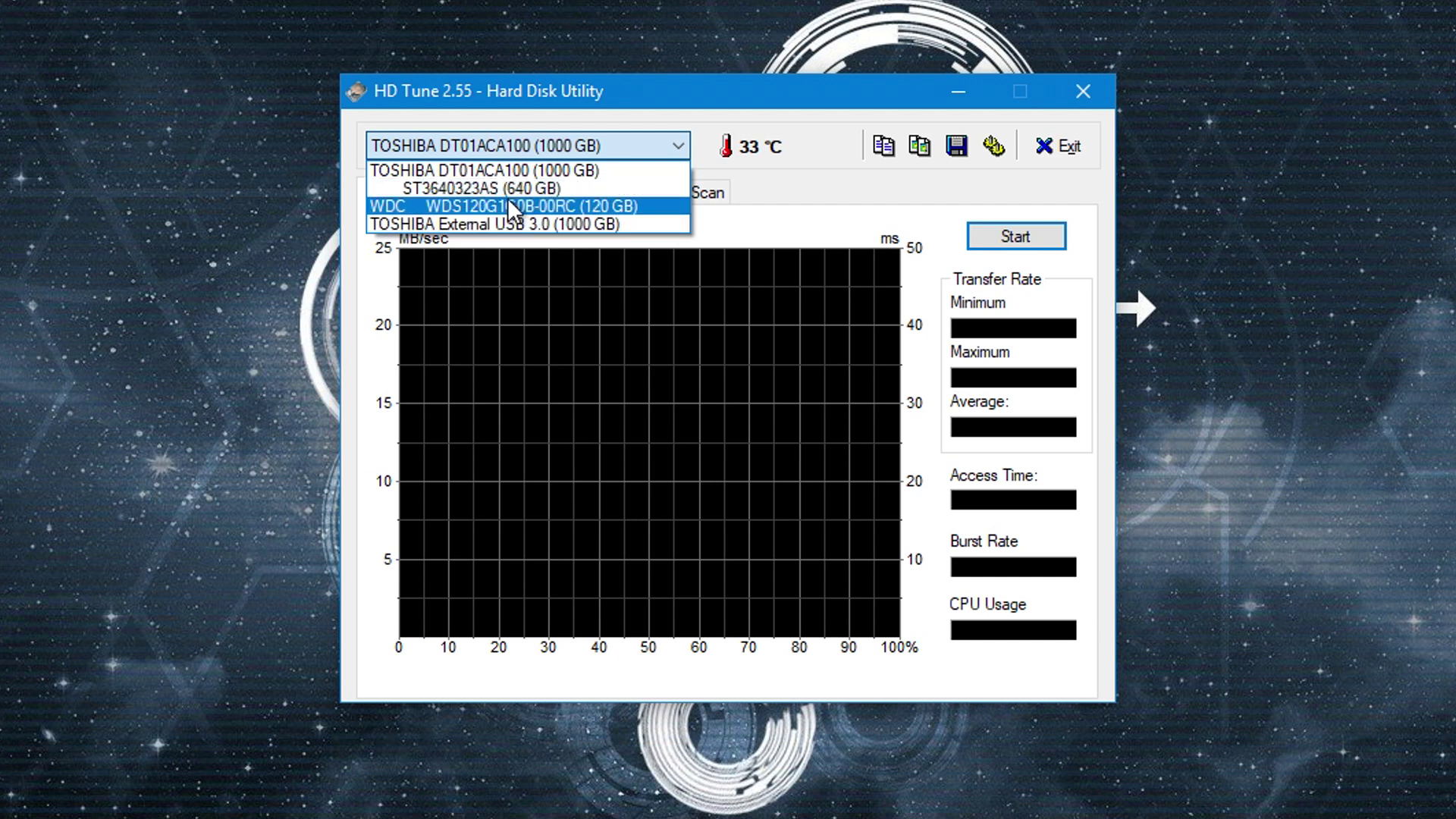
{"action": "left_click", "coordinate": [525, 170]}
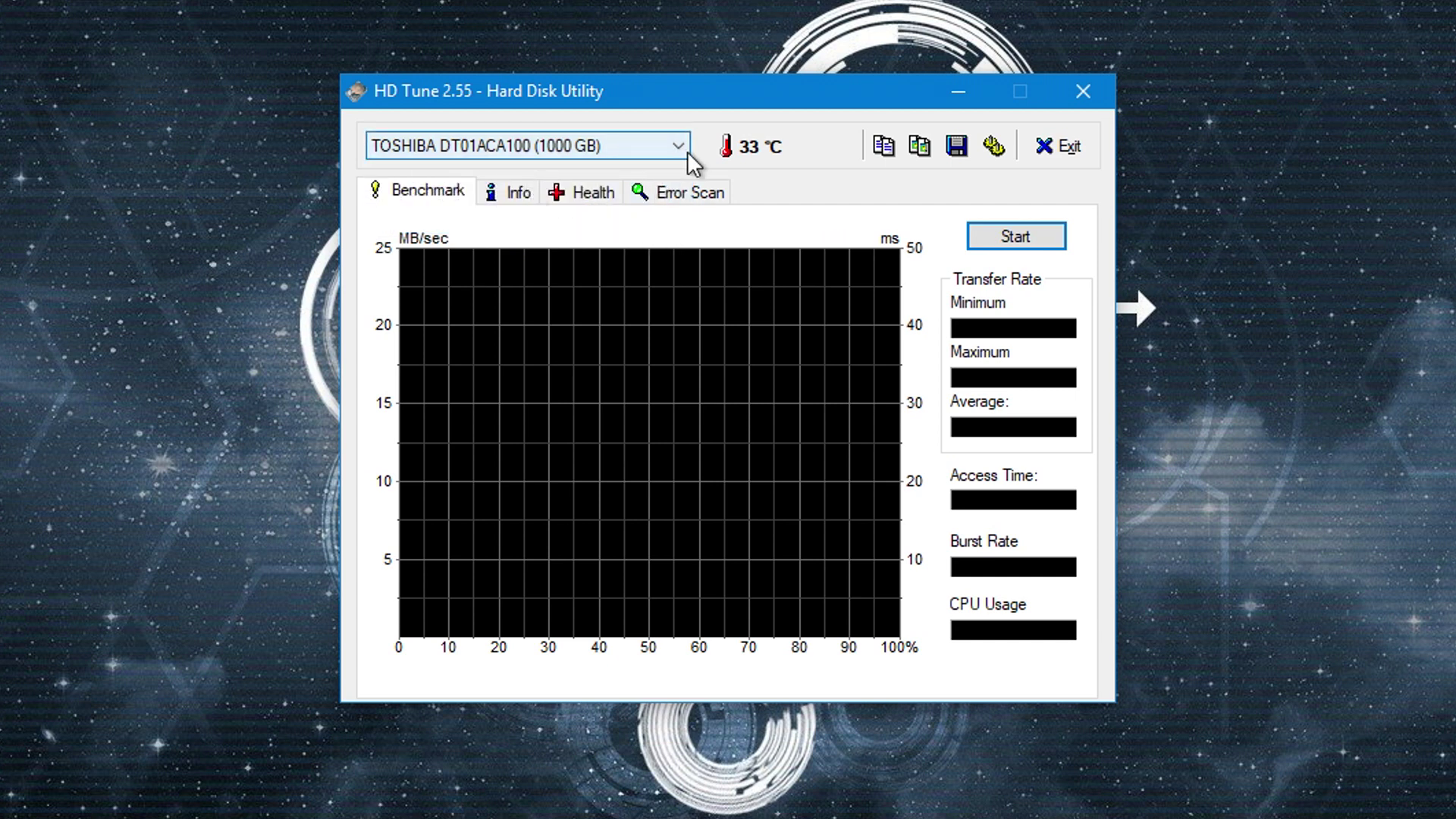
{"action": "left_click", "coordinate": [602, 149]}
{"action": "left_click", "coordinate": [569, 188]}
{"action": "left_click", "coordinate": [589, 150]}
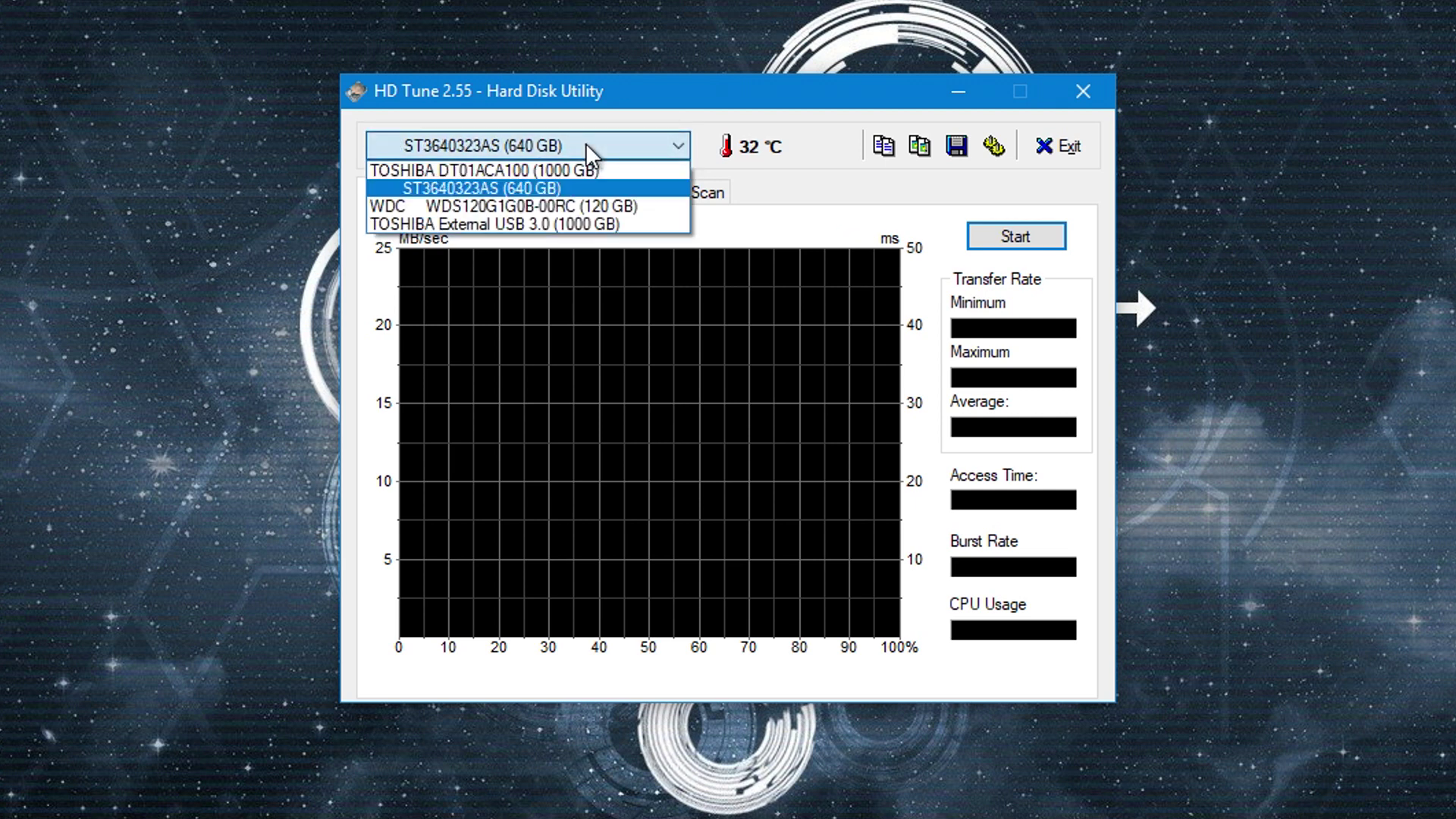
{"action": "left_click", "coordinate": [537, 207]}
{"action": "left_click", "coordinate": [566, 141]}
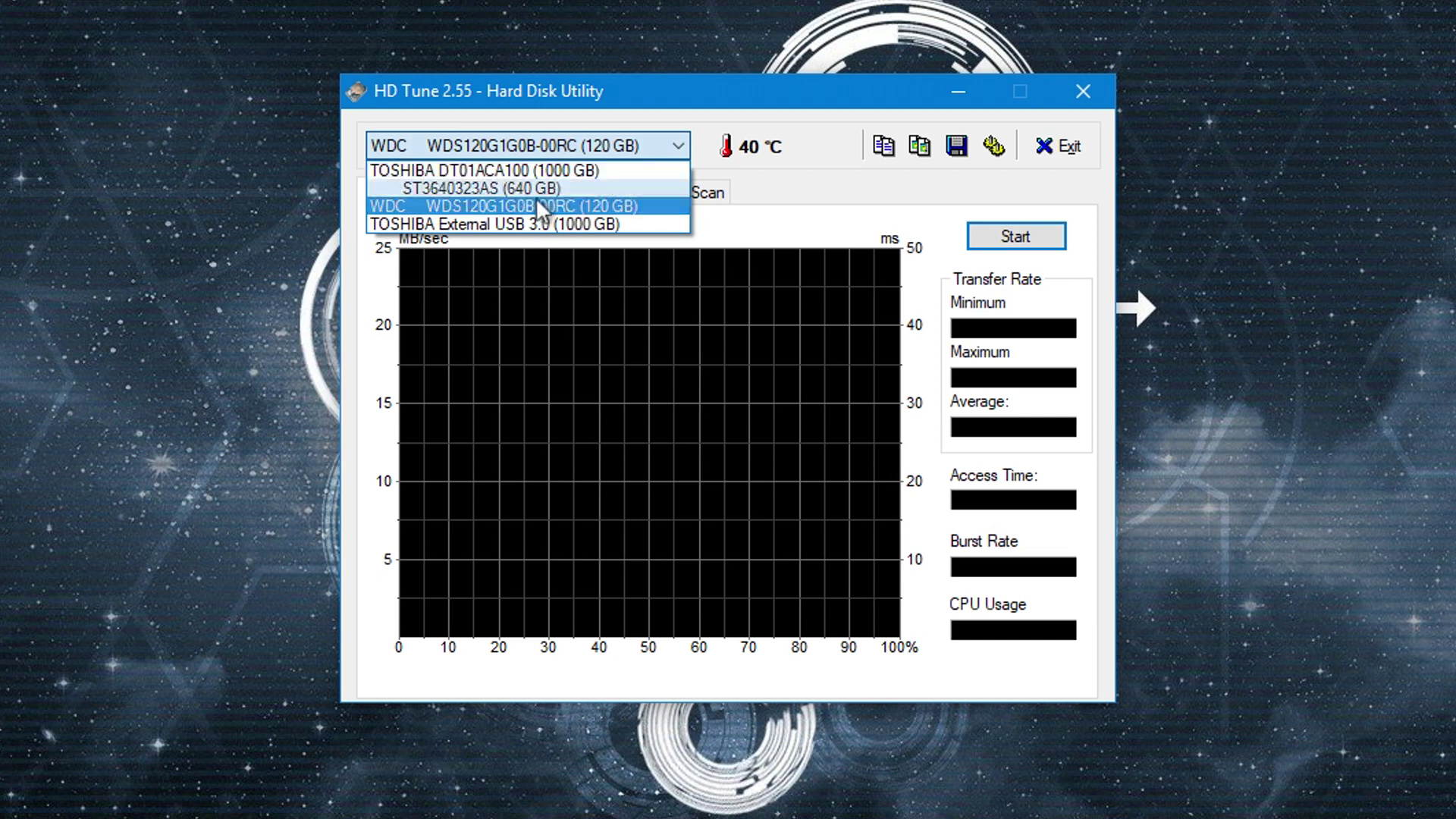
{"action": "left_click", "coordinate": [527, 223]}
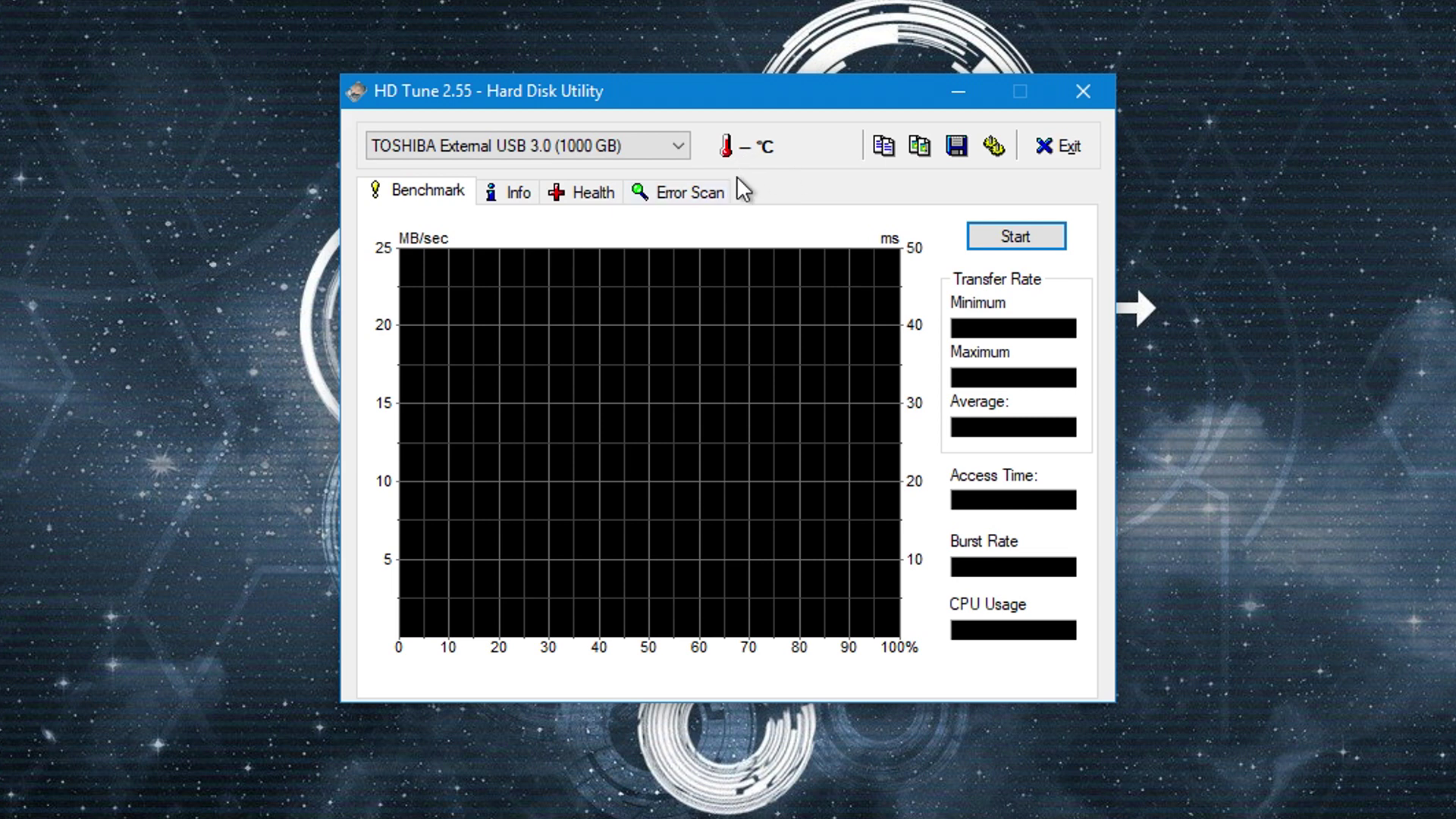
{"action": "left_click", "coordinate": [667, 144]}
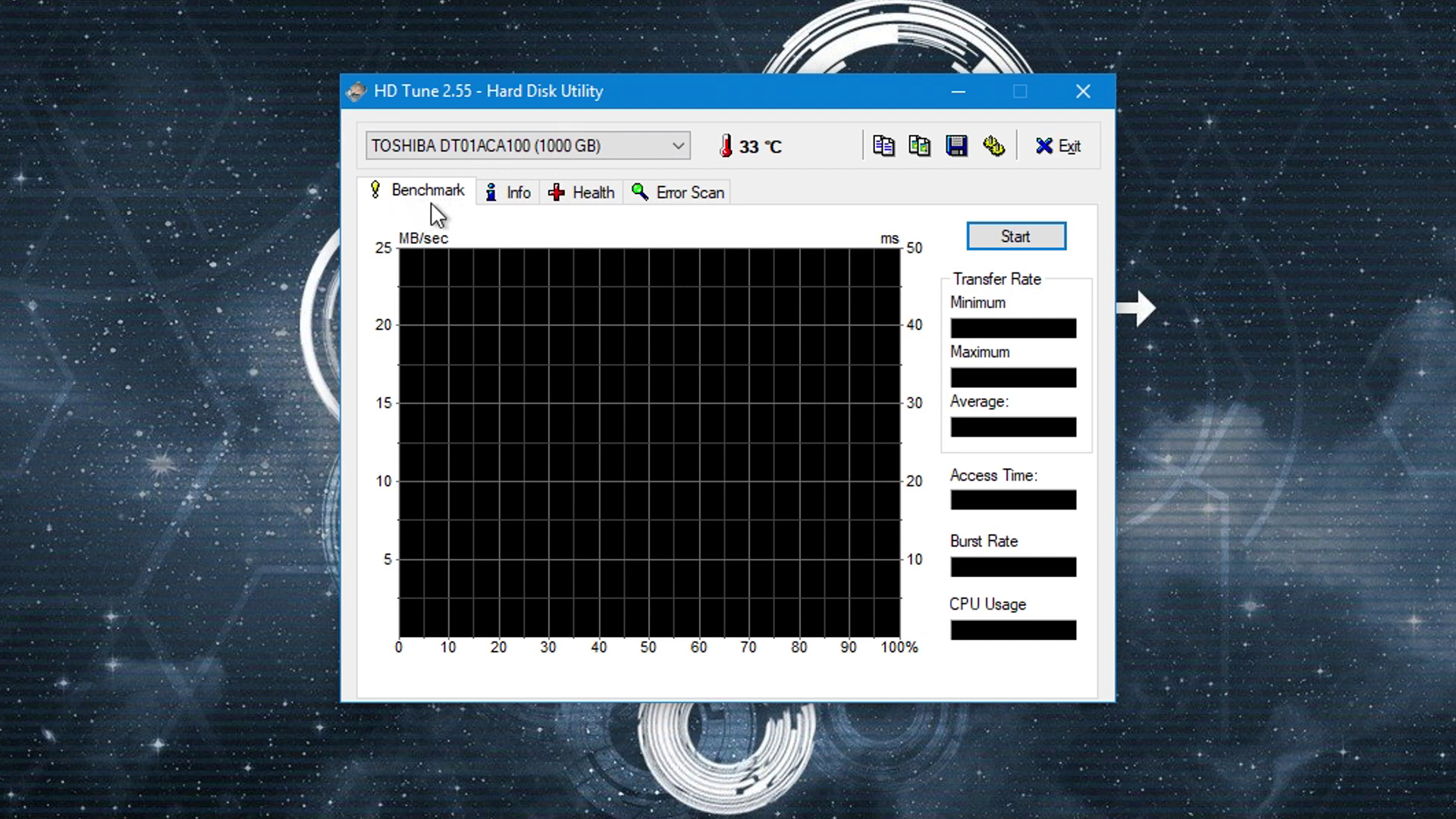
Benchmark the WDC WDS120G1G0B-00RC drive, and start and stop a benchmark of the TOSHIBA External USB 3.0 drive.
{"action": "left_click", "coordinate": [484, 141]}
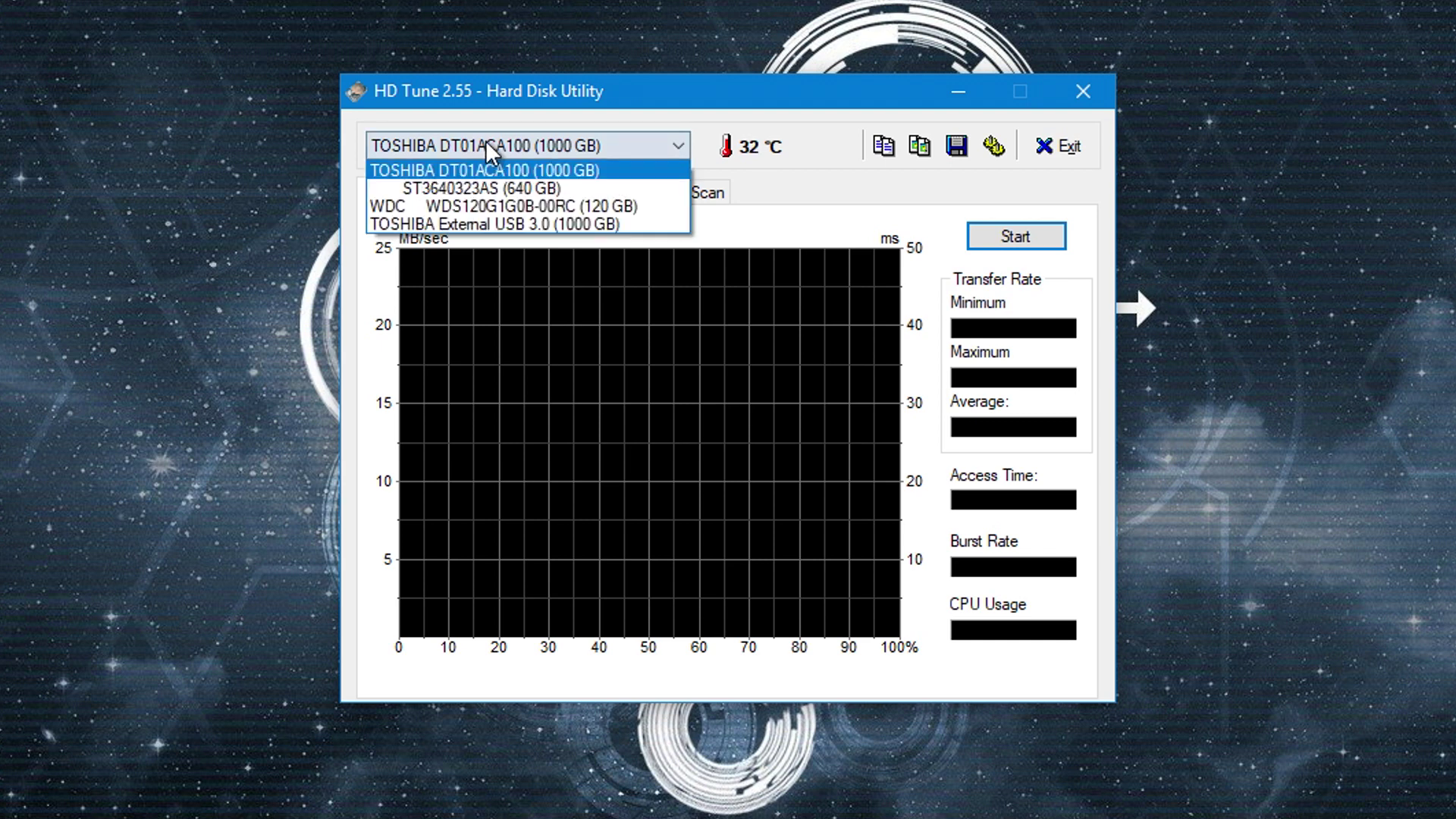
{"action": "left_click", "coordinate": [501, 206]}
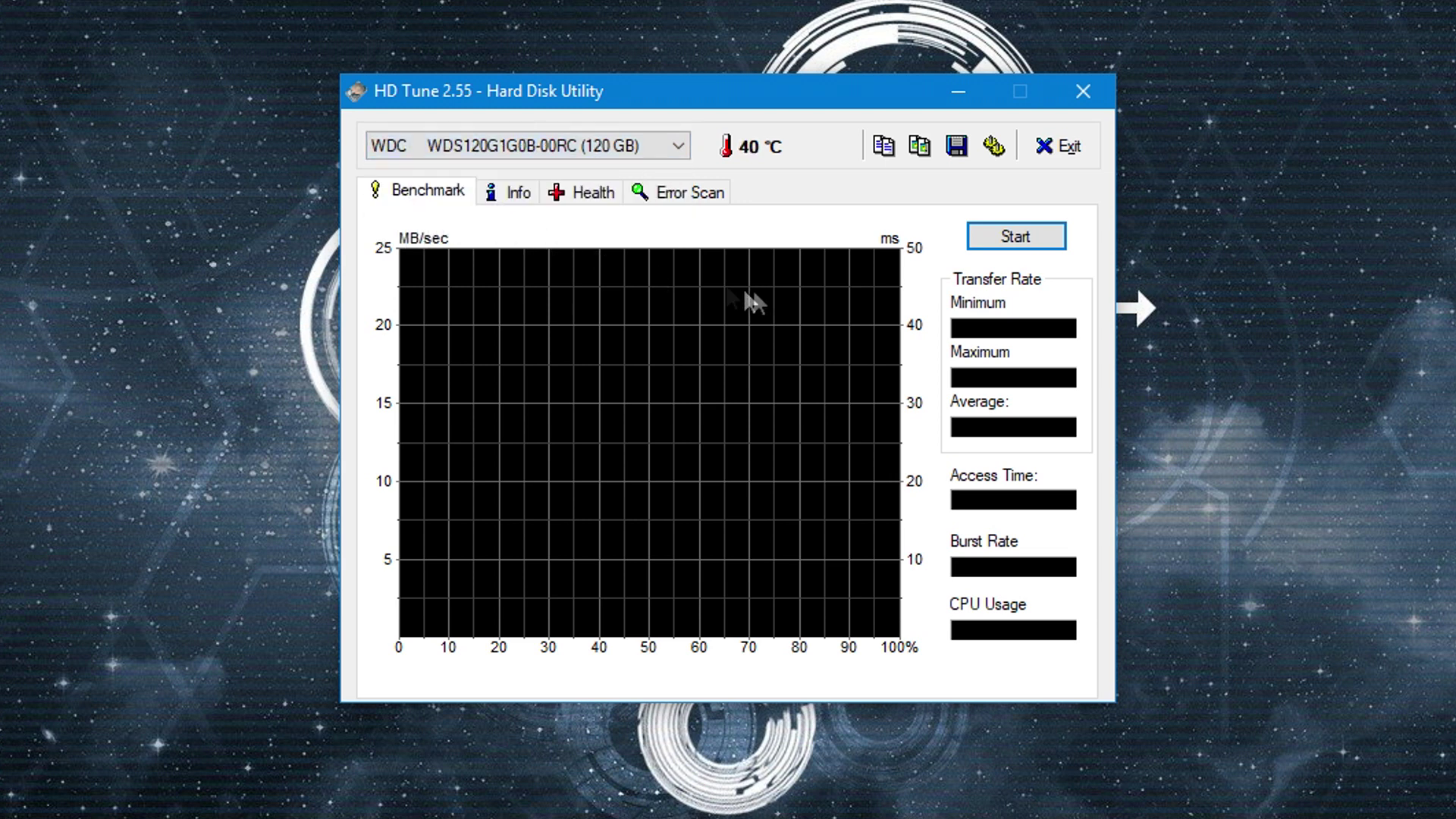
{"action": "left_click", "coordinate": [993, 238]}
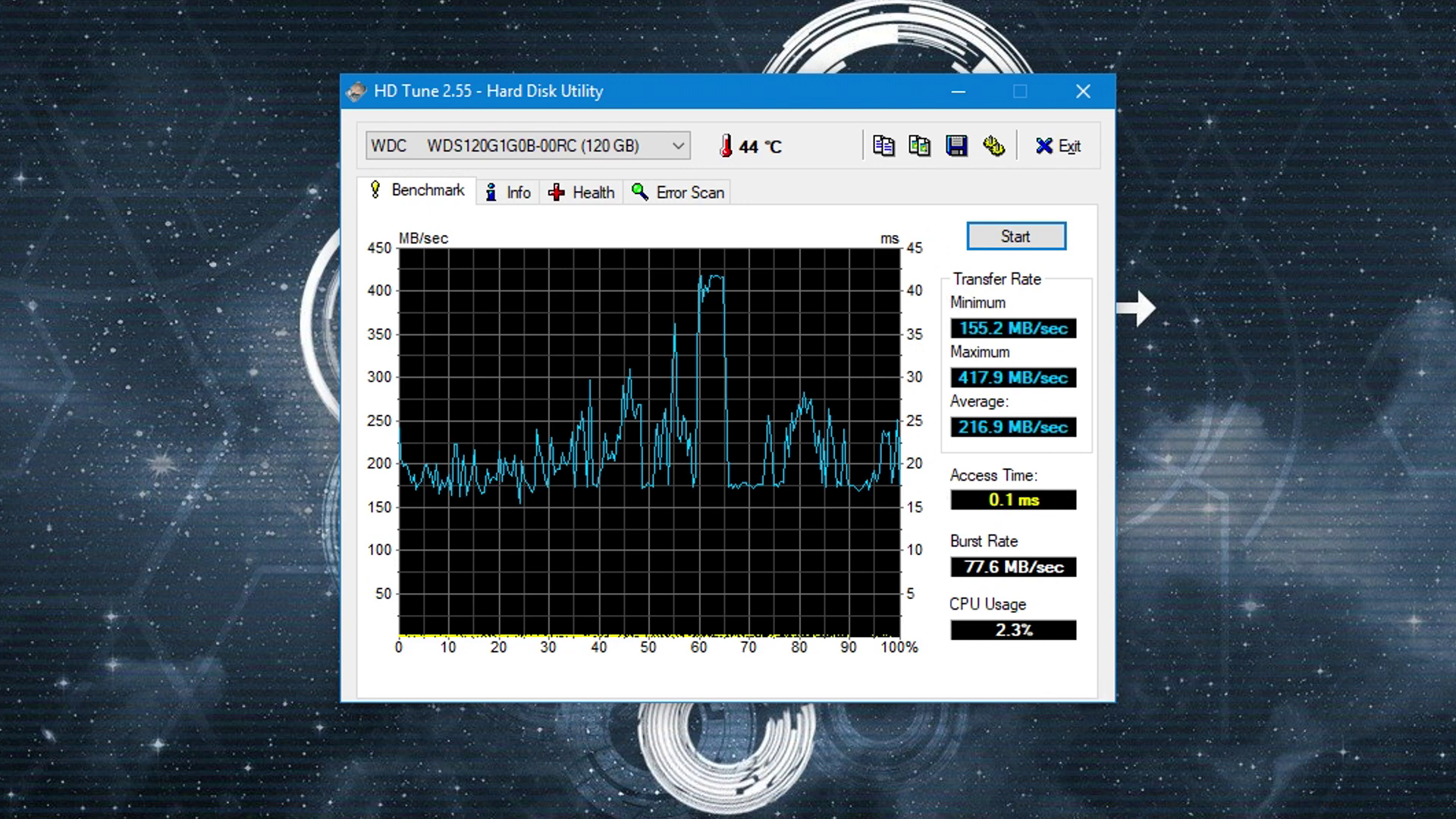
{"action": "left_click", "coordinate": [983, 240]}
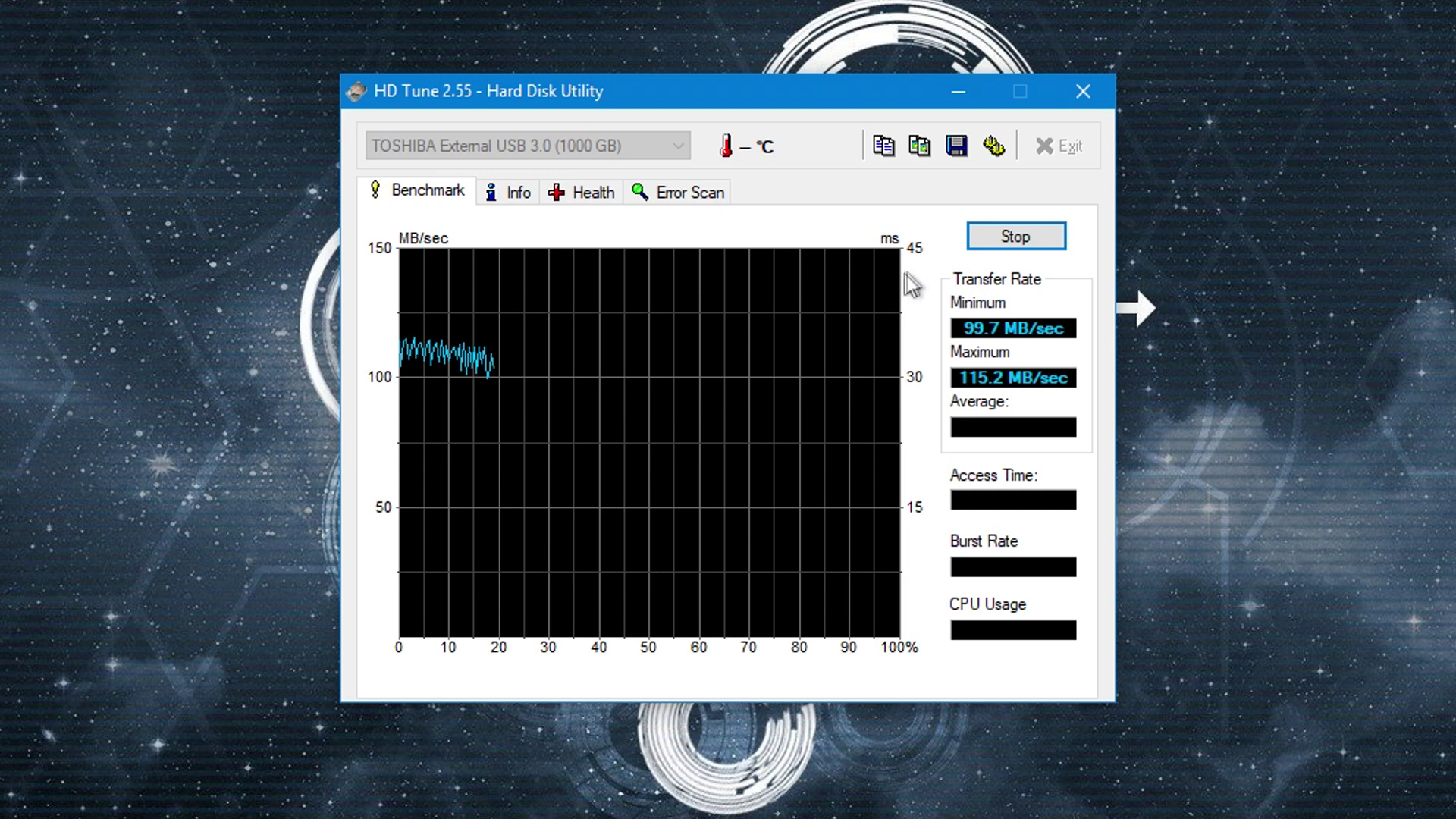
{"action": "left_click", "coordinate": [1019, 241]}
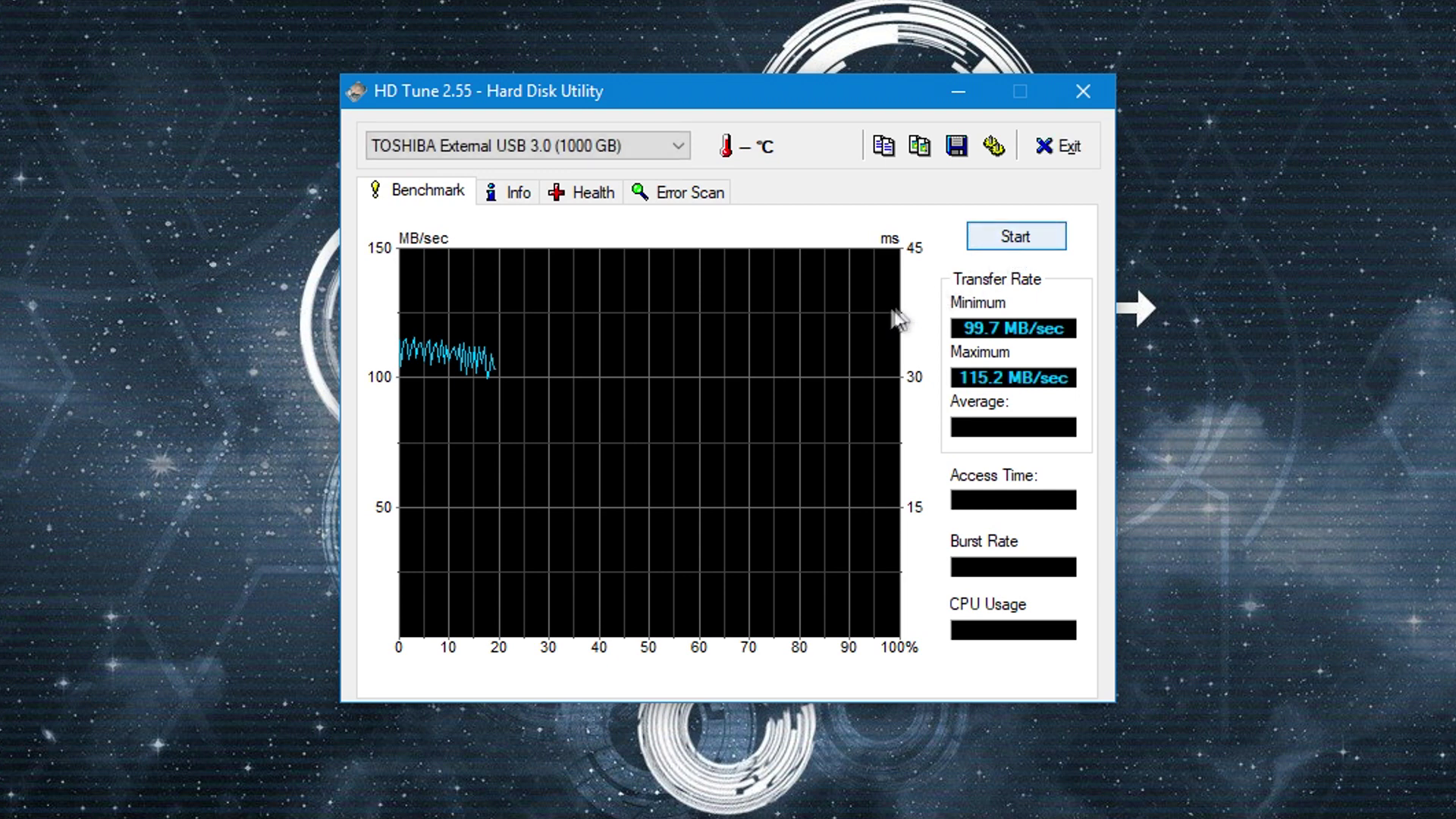
View the partition and supported-feature information of the TOSHIBA External USB 3.0 and TOSHIBA DT01ACA100 drives.
{"action": "left_click", "coordinate": [511, 193]}
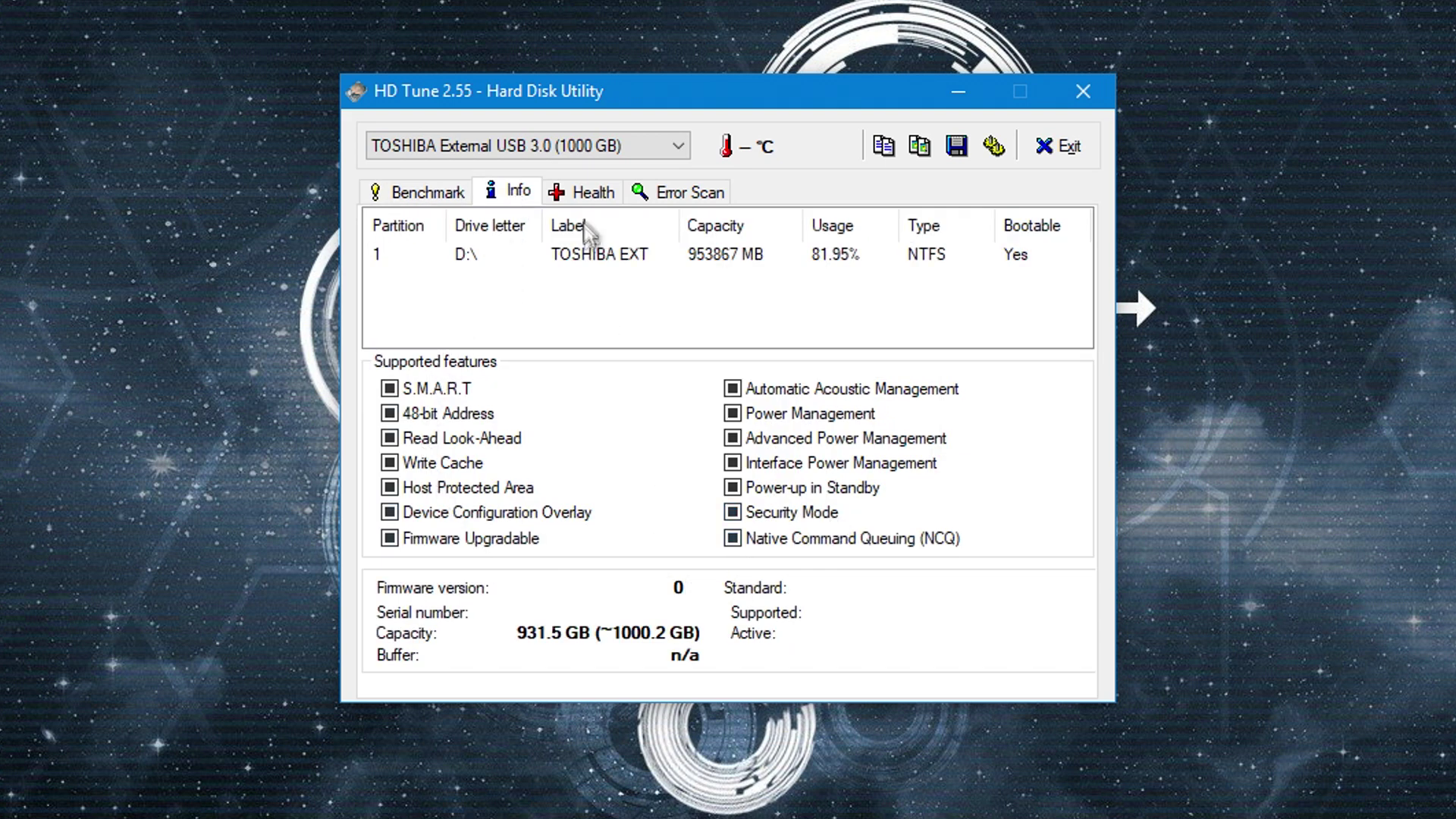
{"action": "left_click", "coordinate": [595, 144]}
{"action": "left_click", "coordinate": [540, 171]}
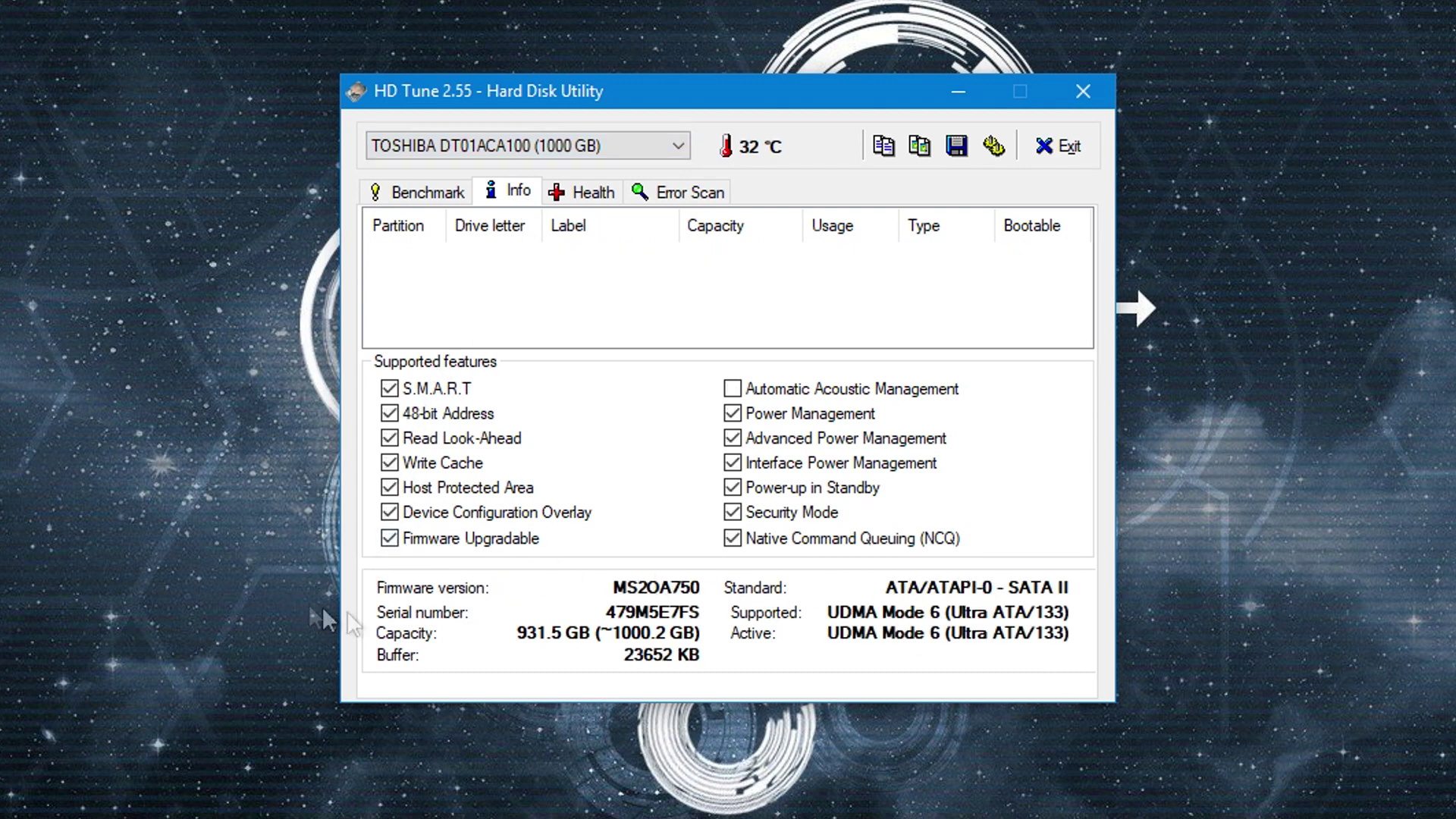
Review the health attributes and status of the TOSHIBA DT01ACA100 and WDC WDS120G1G0B-00RC drives.
{"action": "left_click", "coordinate": [590, 189]}
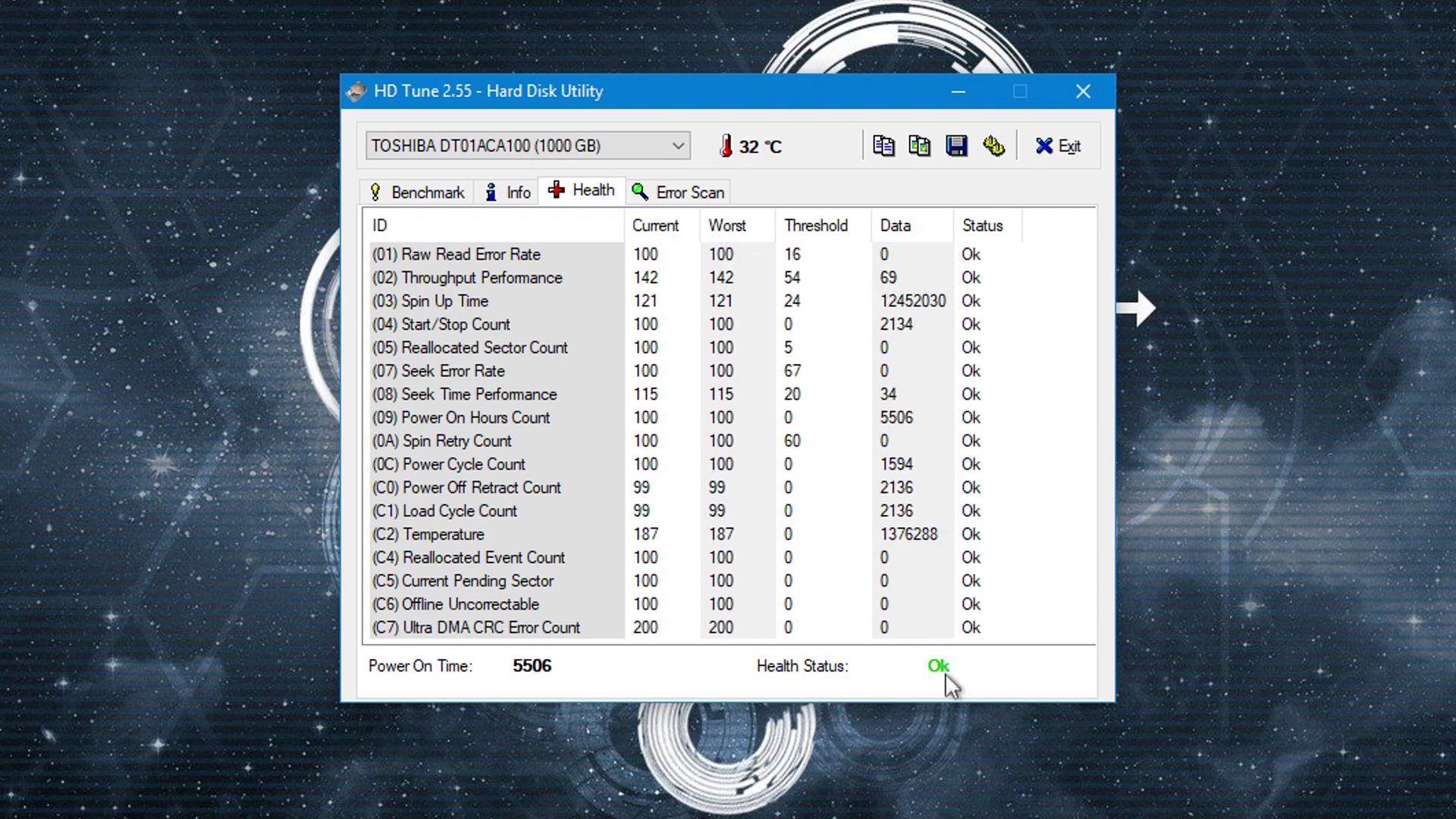
{"action": "left_click", "coordinate": [546, 145]}
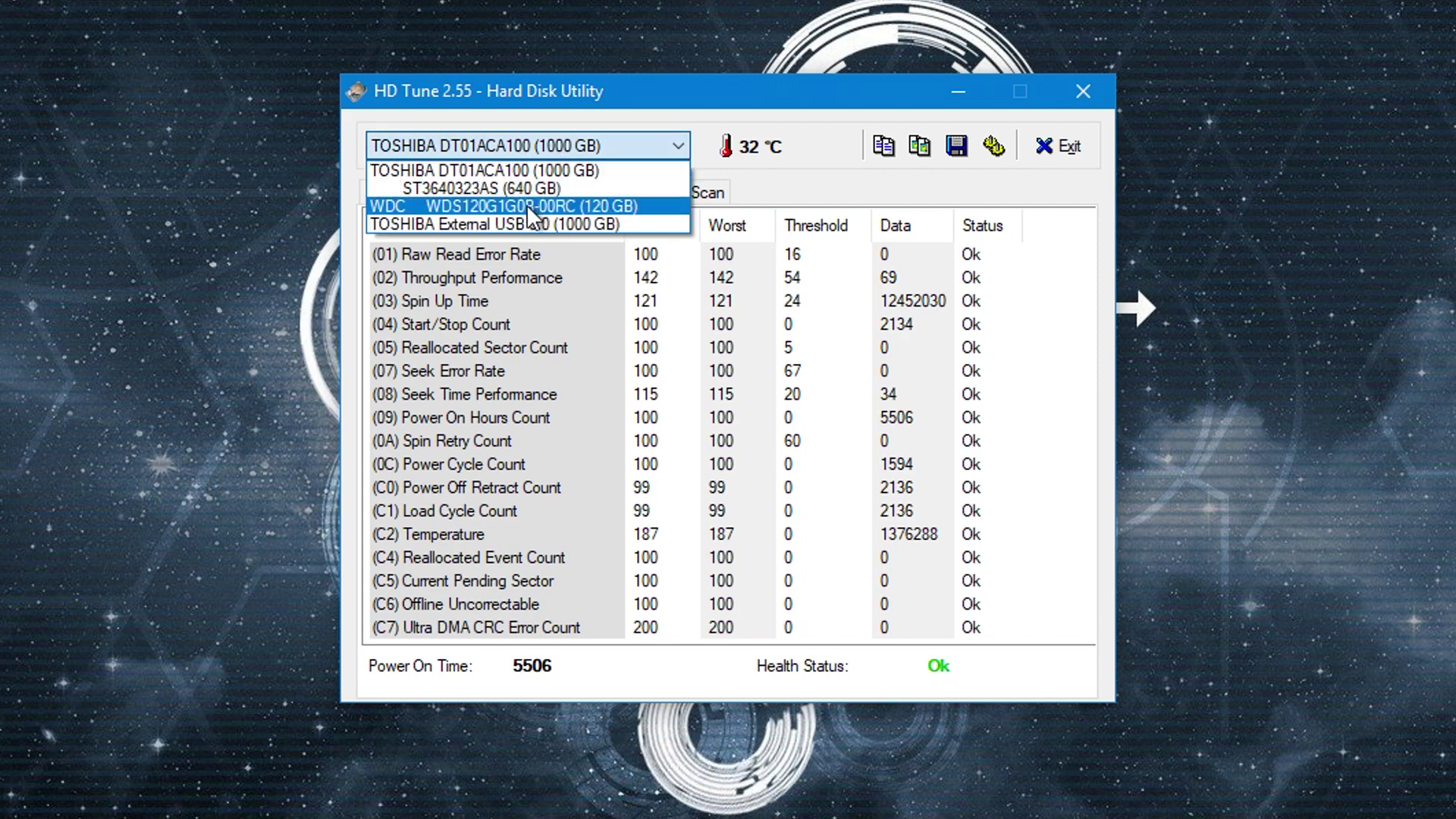
{"action": "left_click", "coordinate": [526, 204]}
{"action": "left_click_drag", "start_coordinate": [1090, 283], "coordinate": [1174, 235]}
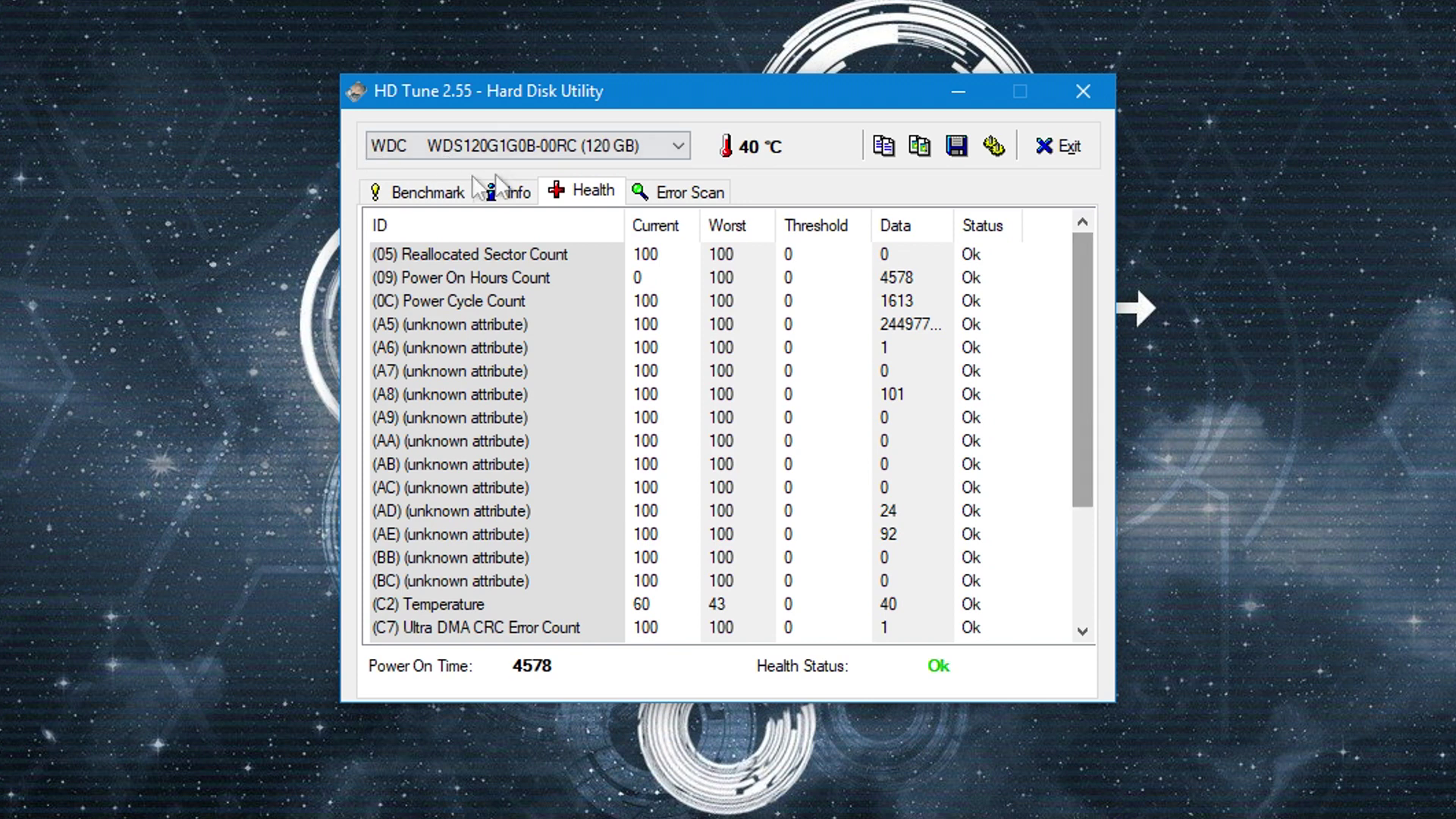
{"action": "left_click", "coordinate": [517, 143]}
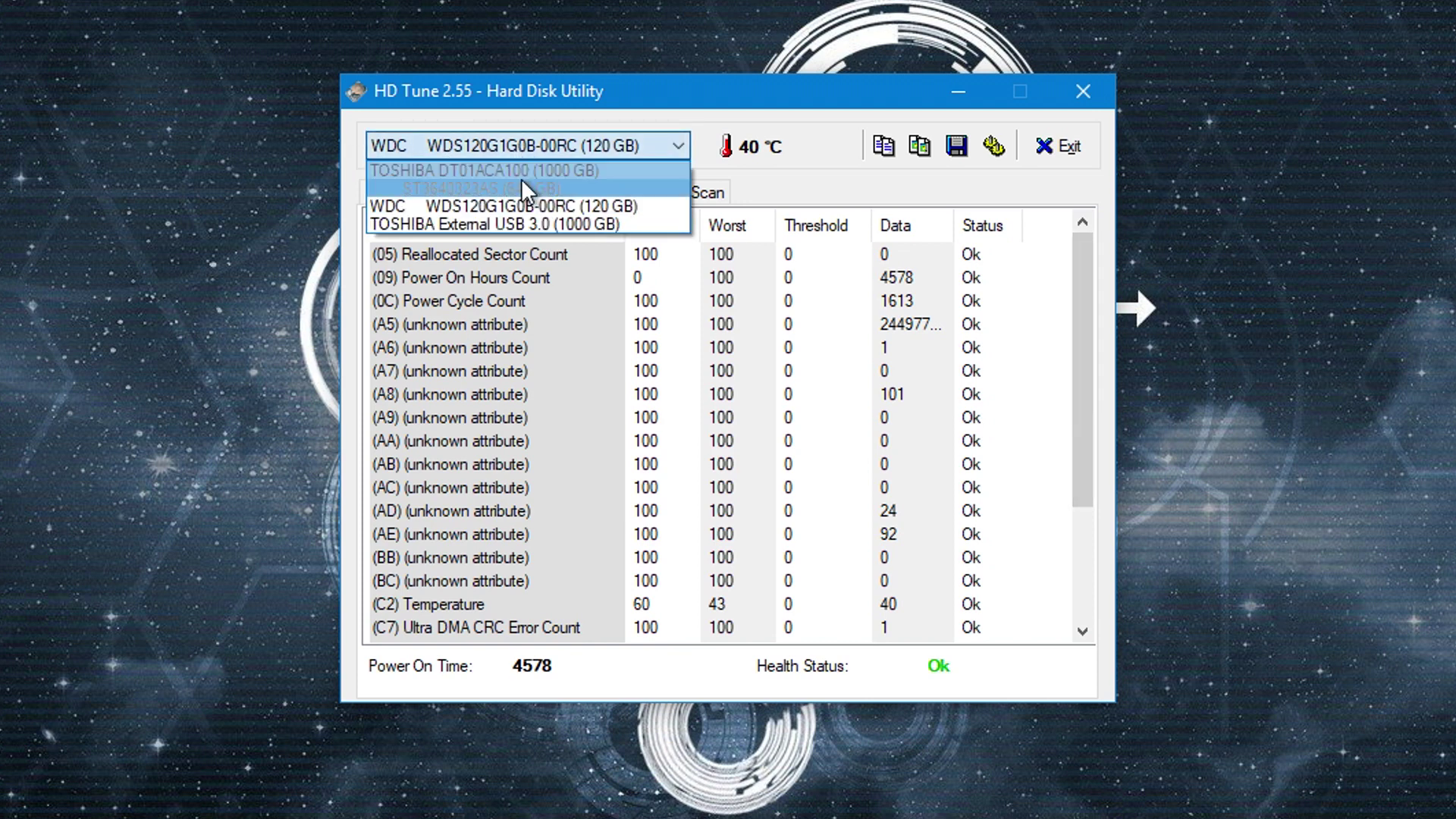
{"action": "left_click", "coordinate": [539, 153]}
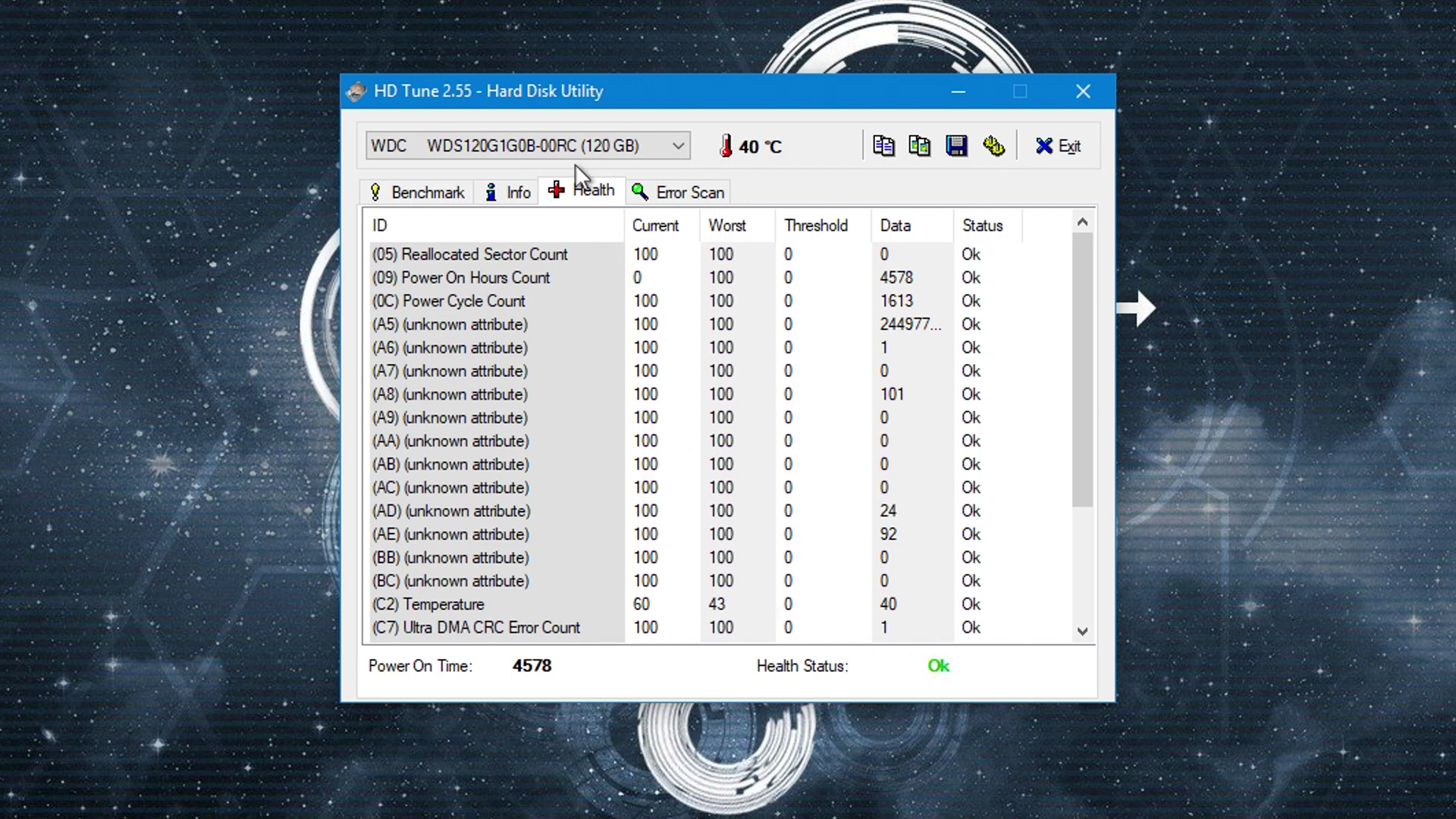
Review the health attributes and power-on time of the ST3640323AS, TOSHIBA DT01ACA100 and WDC WDS120G1G0B-00RC drives in turn.
{"action": "left_click", "coordinate": [566, 143]}
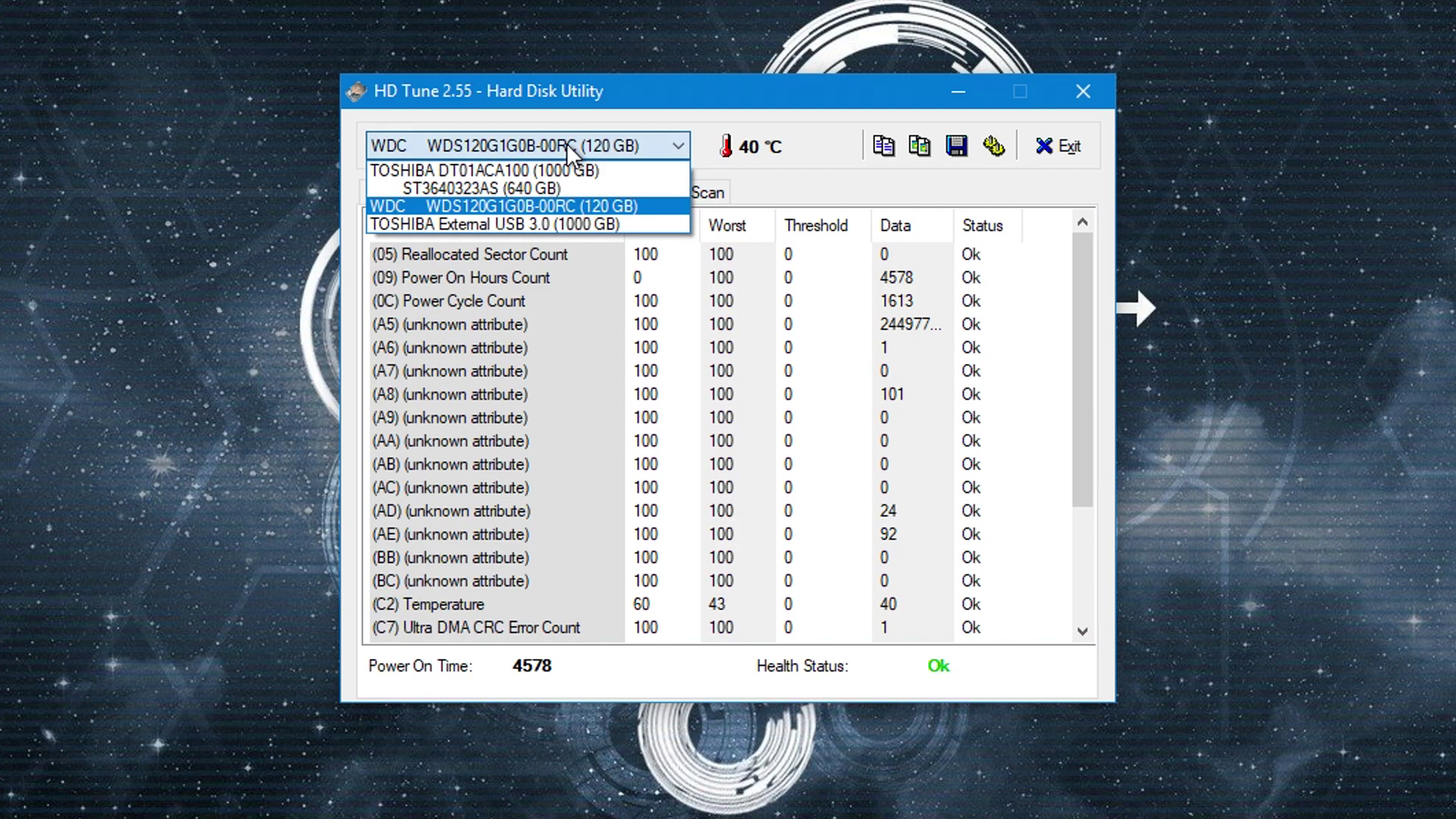
{"action": "left_click", "coordinate": [514, 190]}
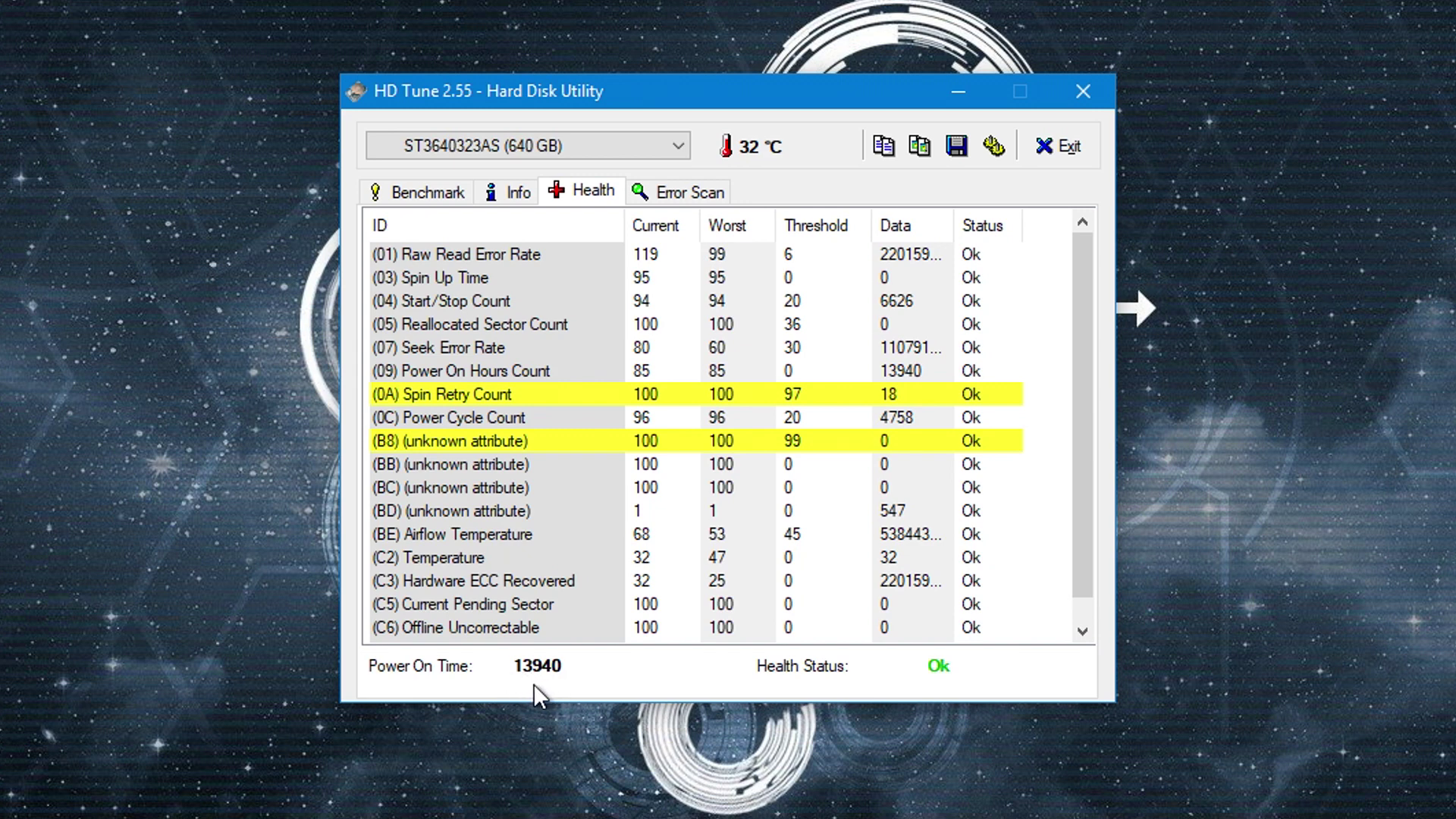
{"action": "left_click", "coordinate": [507, 139]}
{"action": "left_click", "coordinate": [536, 161]}
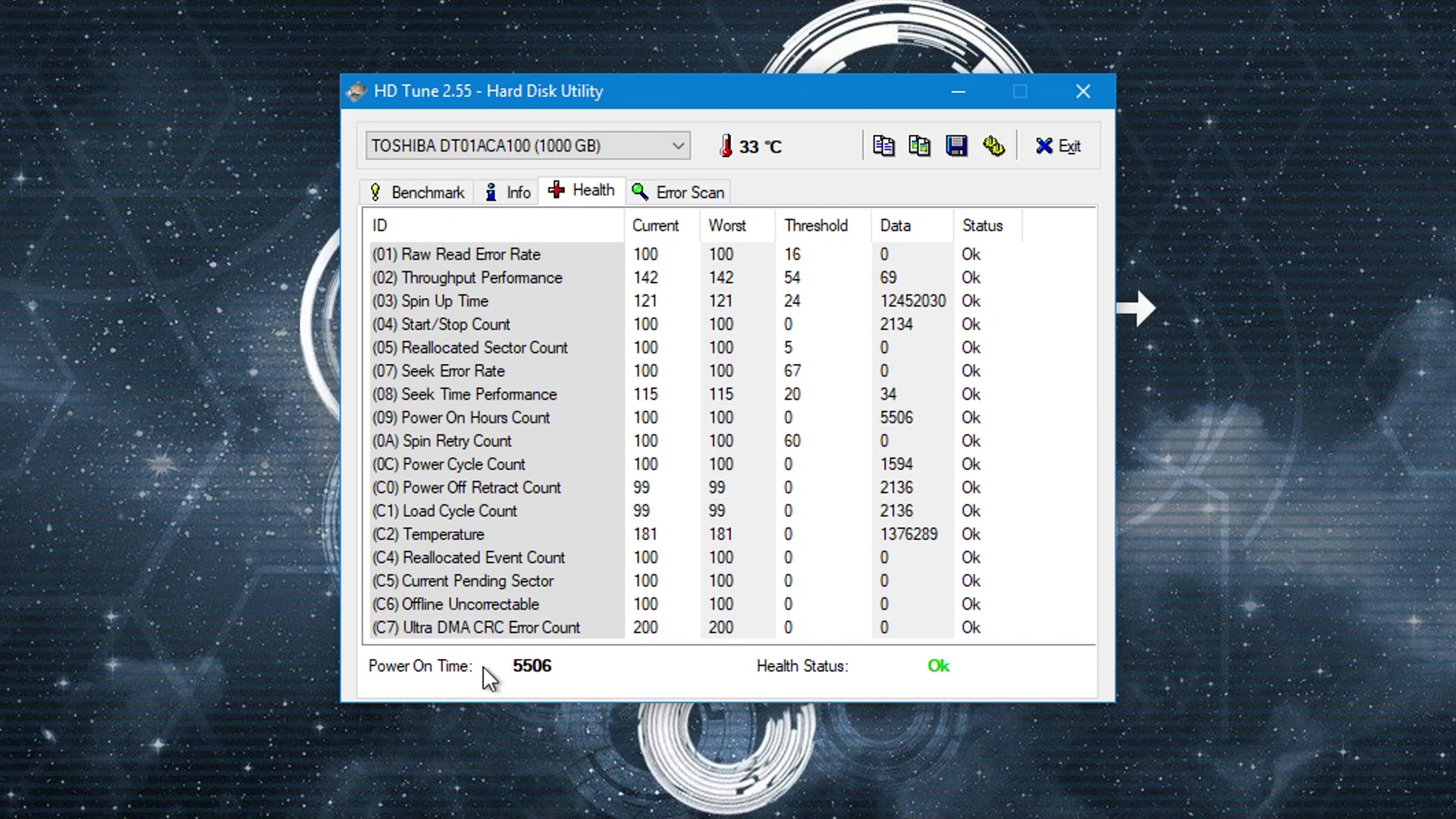
{"action": "left_click", "coordinate": [567, 147]}
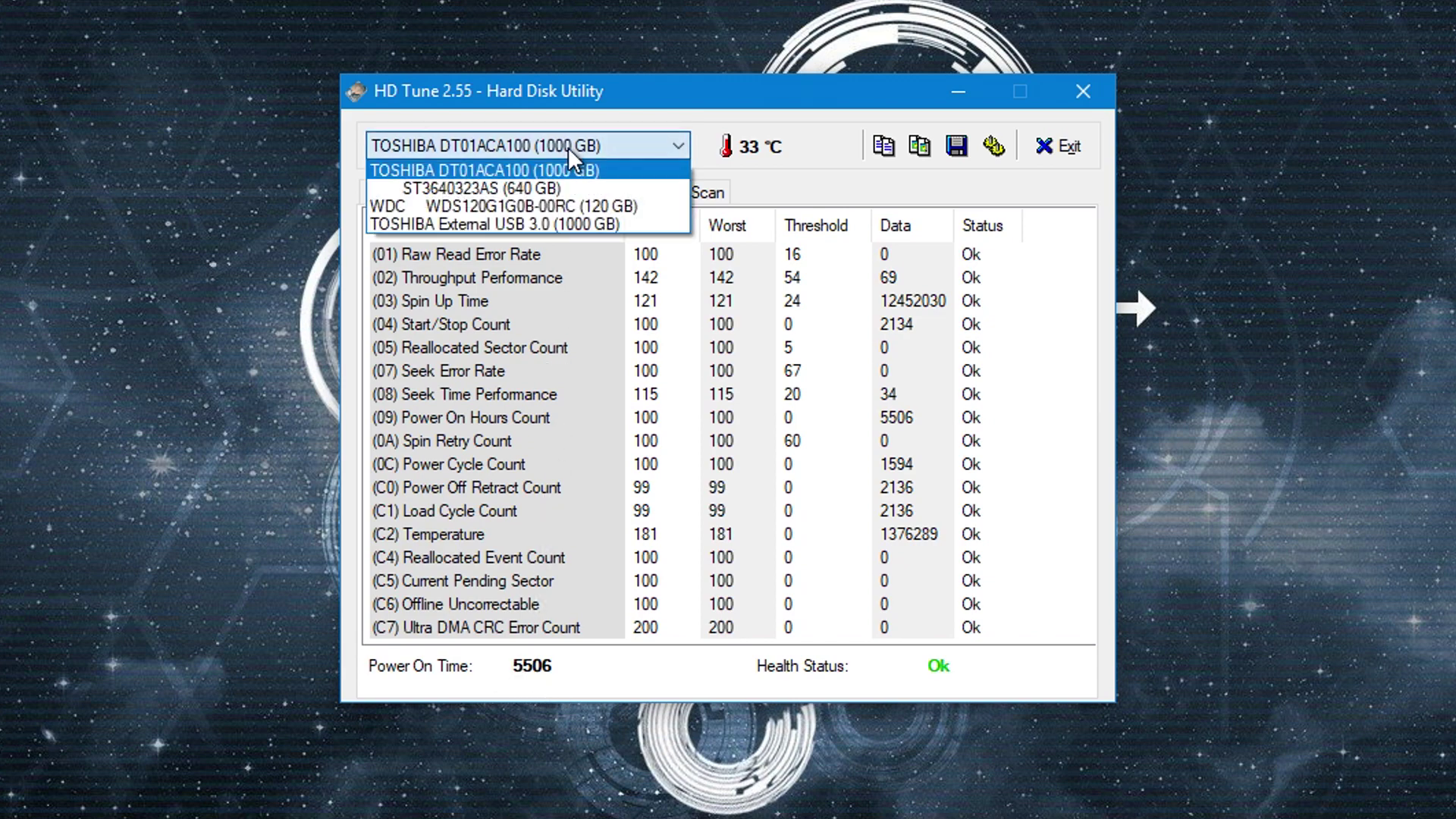
{"action": "left_click", "coordinate": [542, 202]}
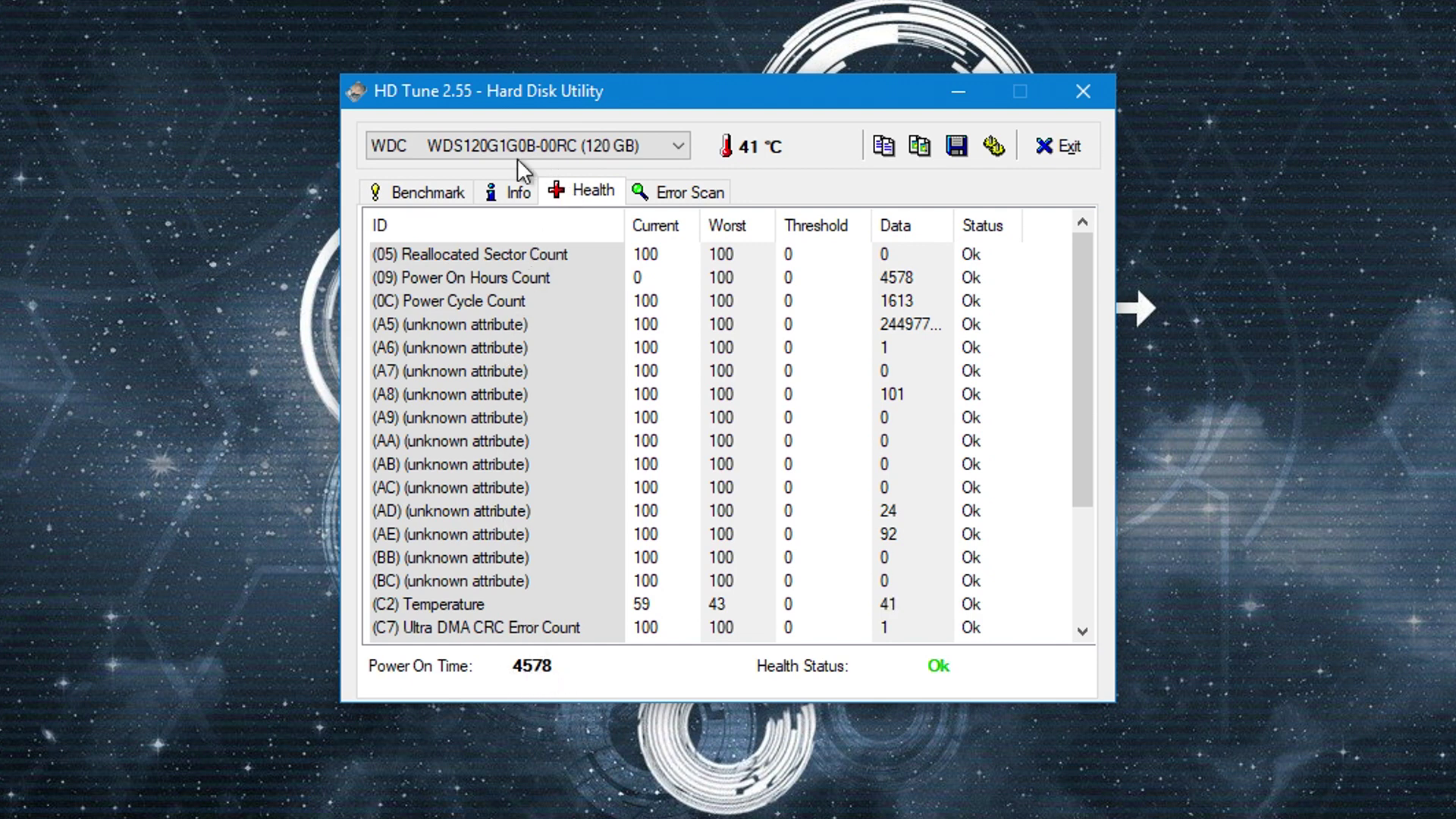
Start a full error scan of the WDC WDS120G1G0B-00RC drive and stop it partway through.
{"action": "left_click", "coordinate": [713, 191]}
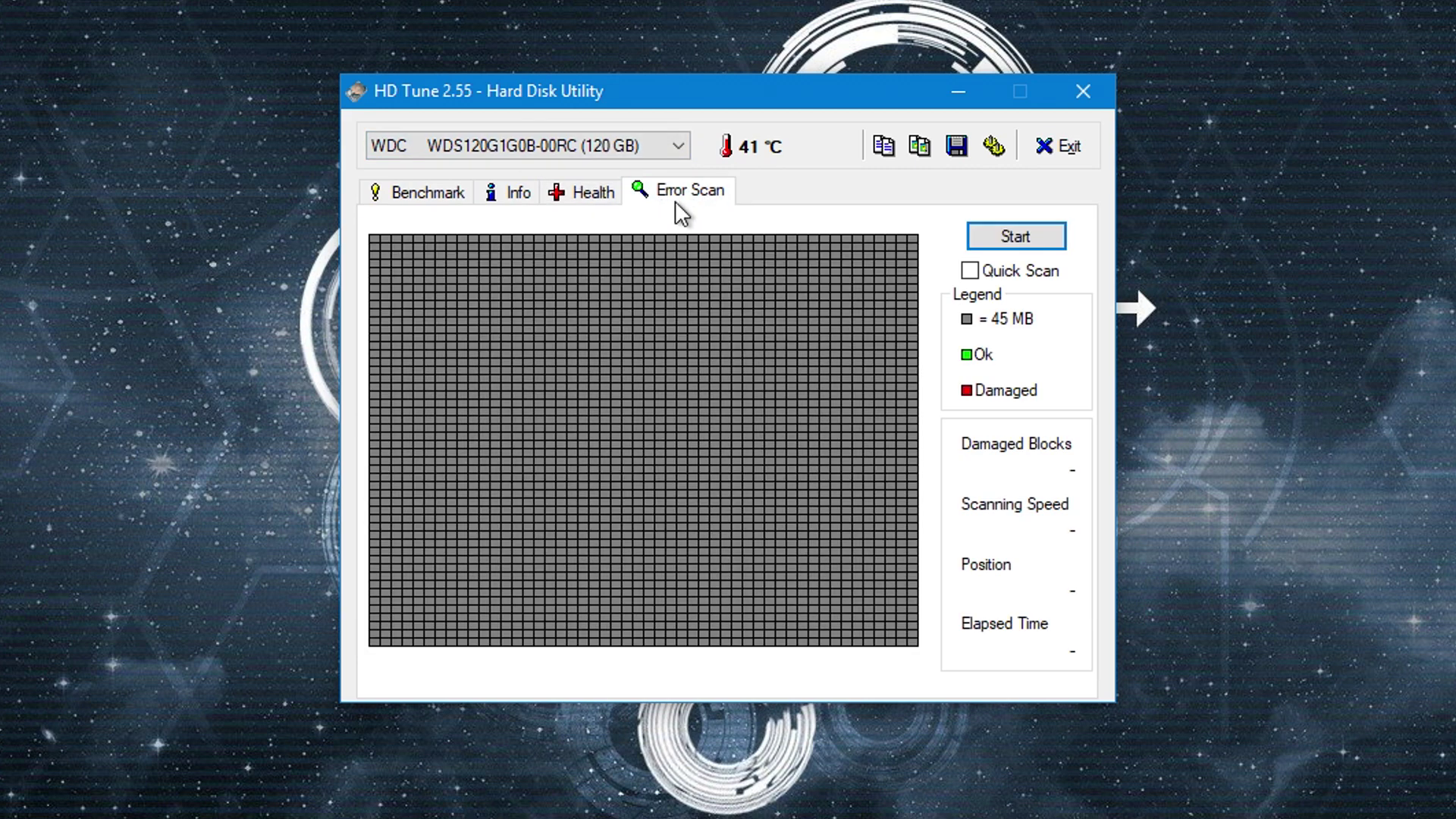
{"action": "left_click", "coordinate": [549, 146]}
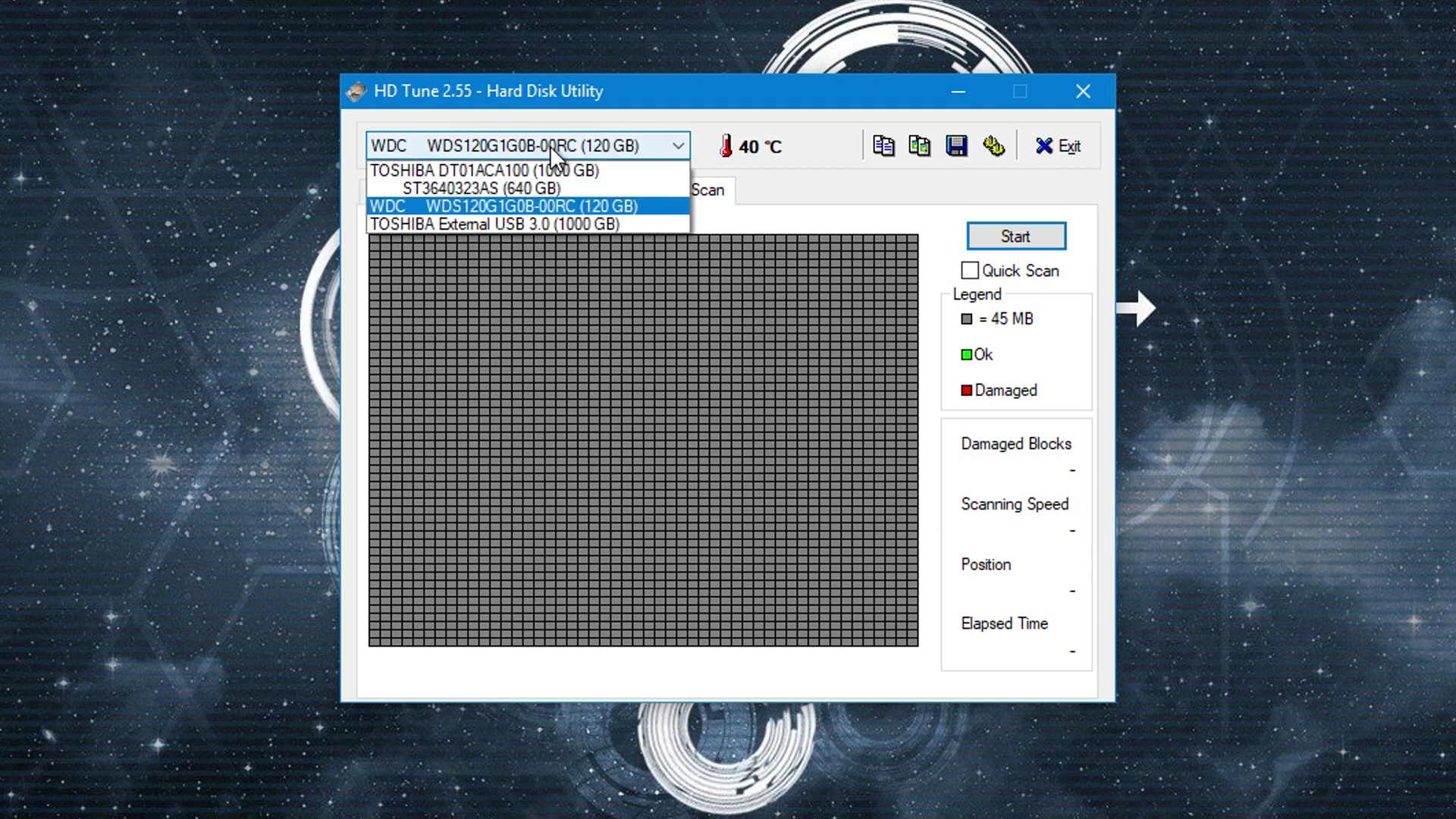
{"action": "left_click", "coordinate": [533, 170]}
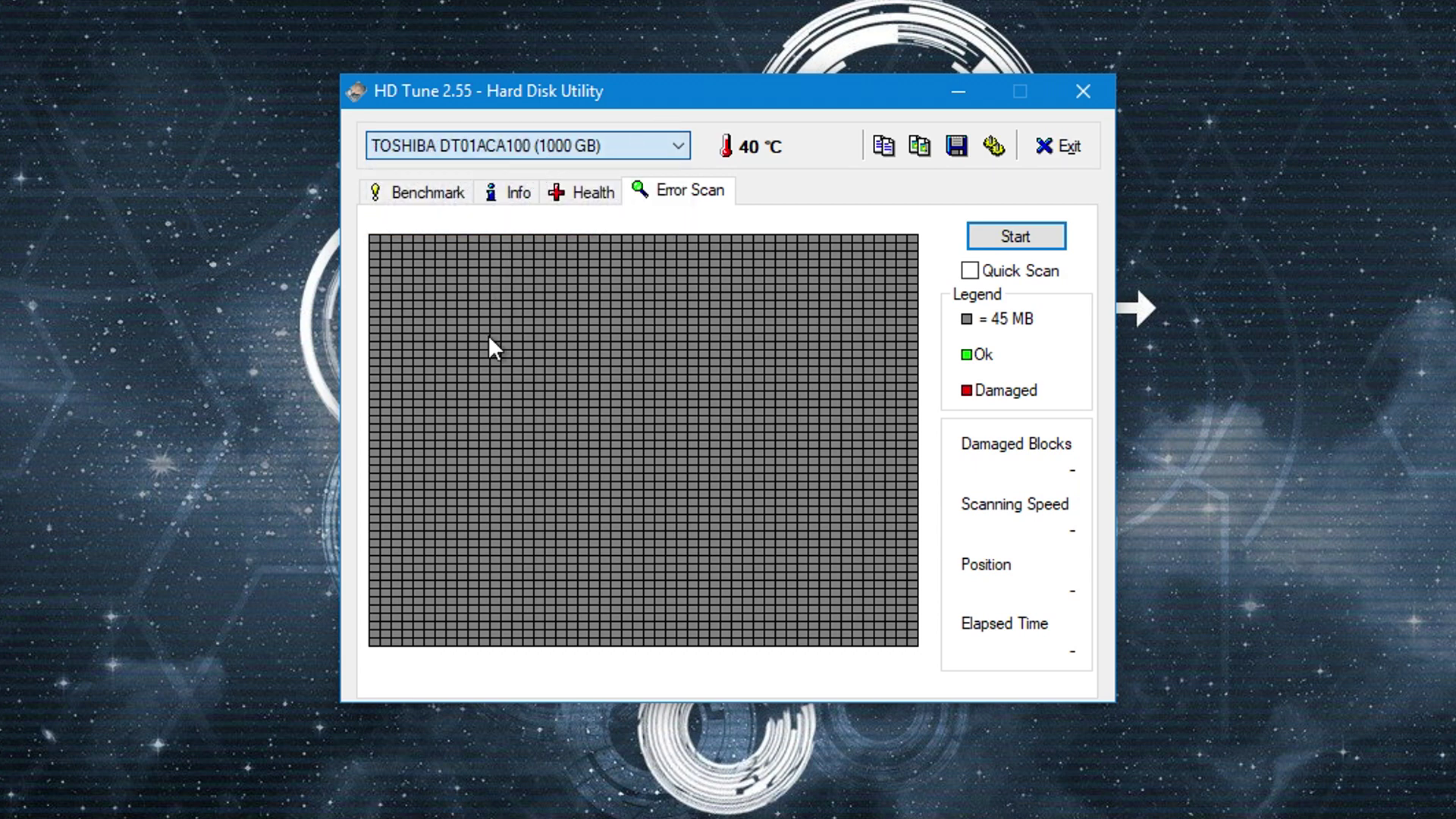
{"action": "left_click", "coordinate": [507, 146]}
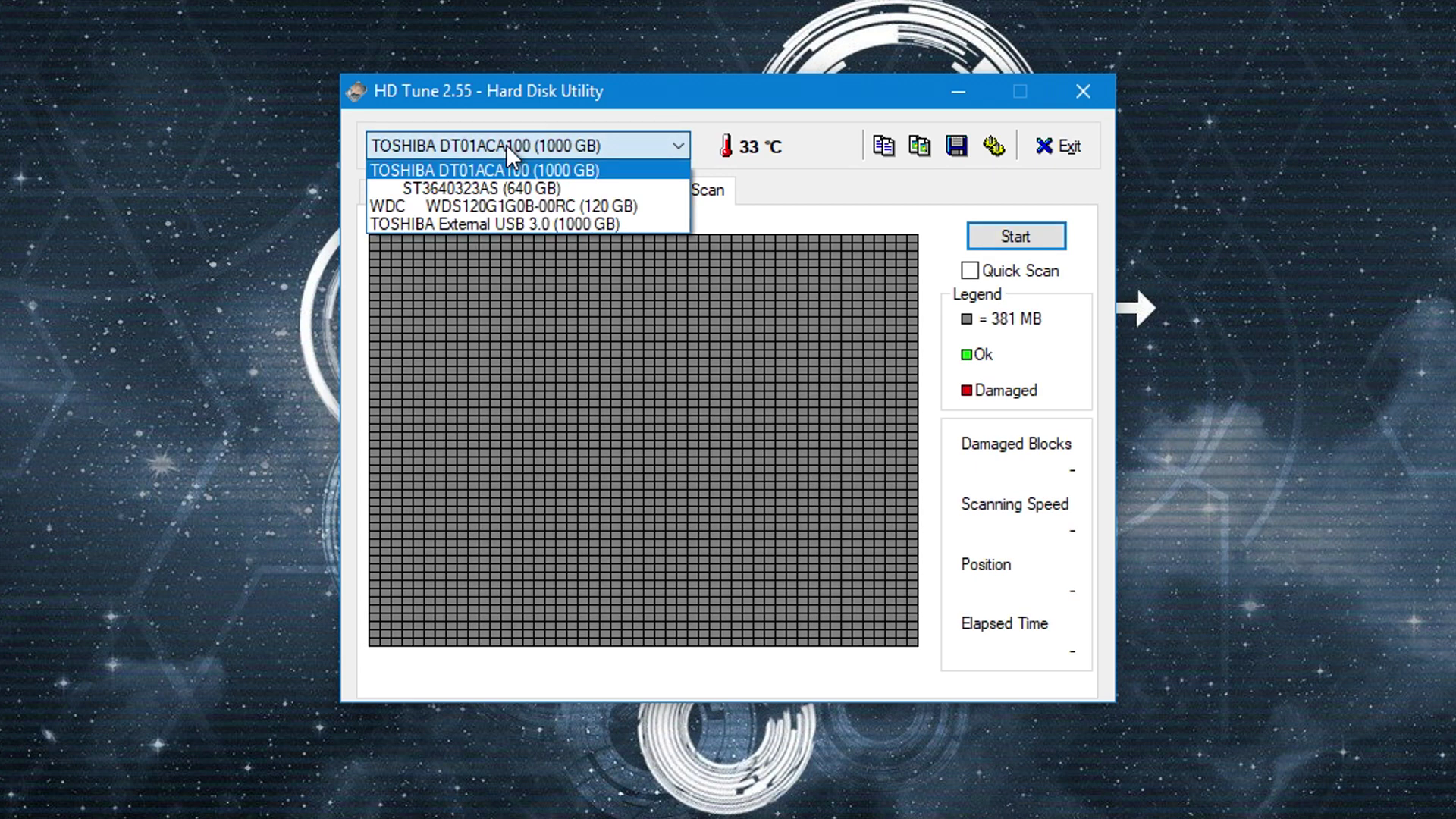
{"action": "left_click", "coordinate": [515, 198]}
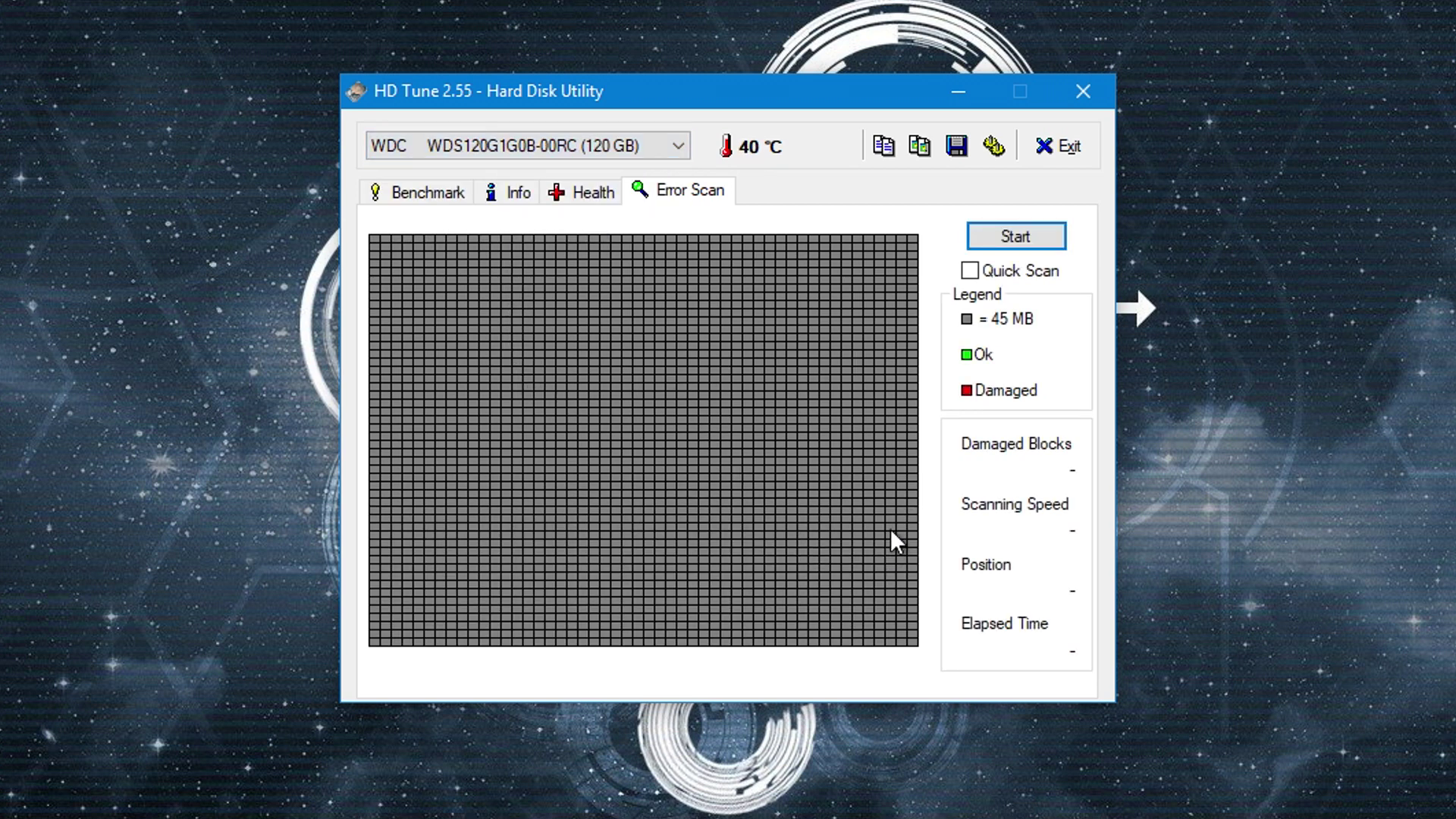
{"action": "left_click", "coordinate": [476, 140]}
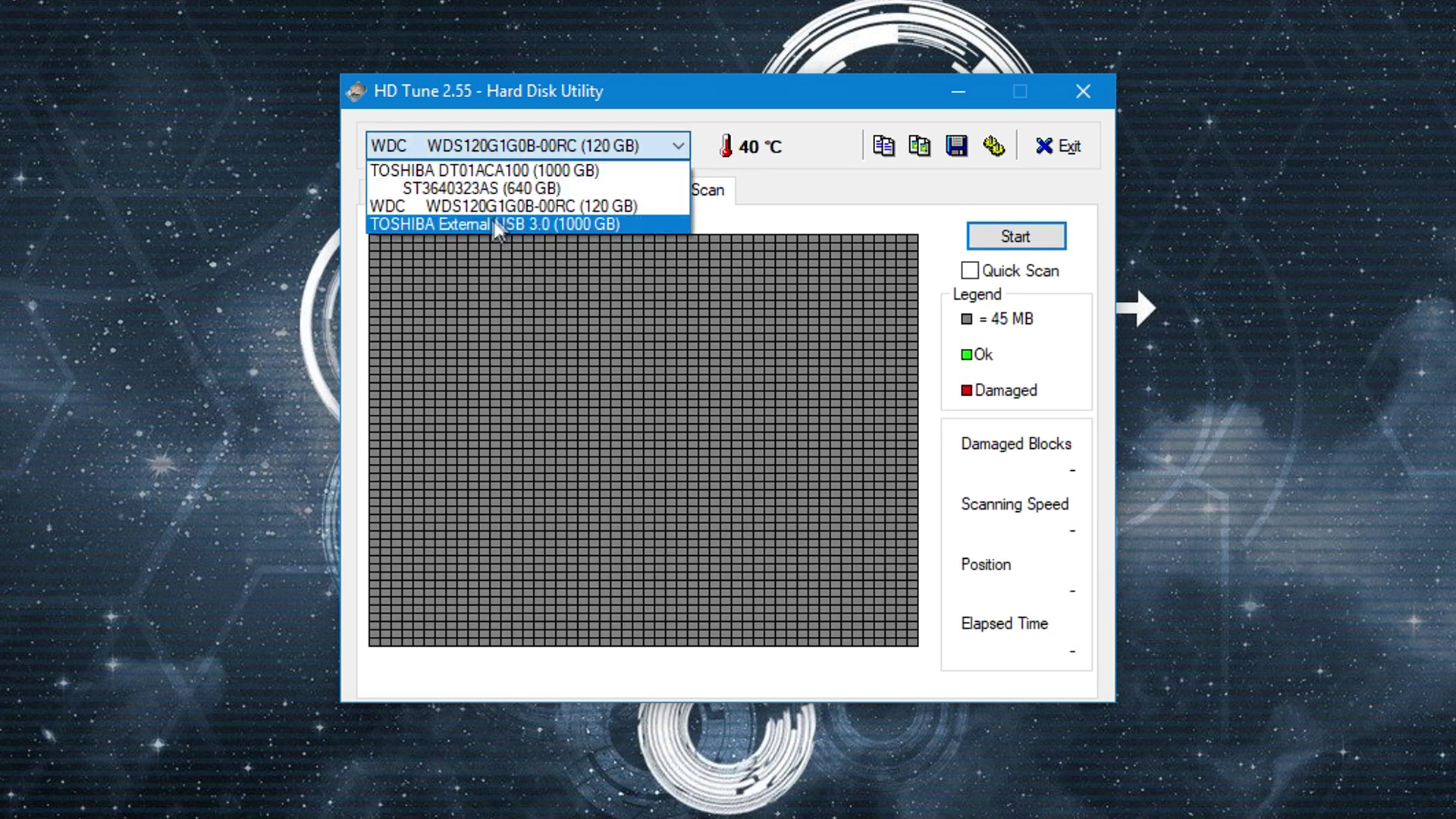
{"action": "left_click", "coordinate": [513, 198]}
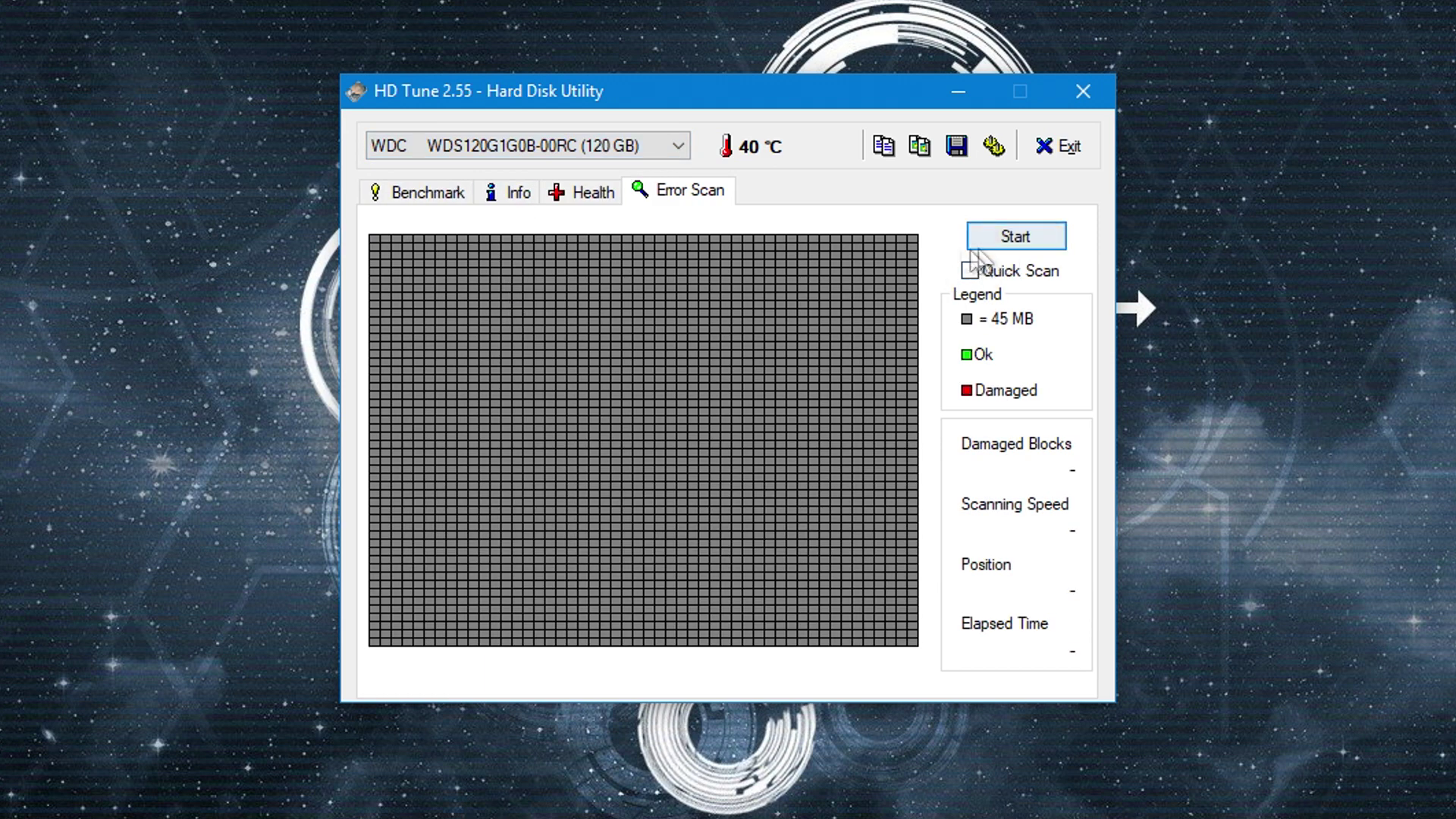
{"action": "left_click", "coordinate": [999, 243]}
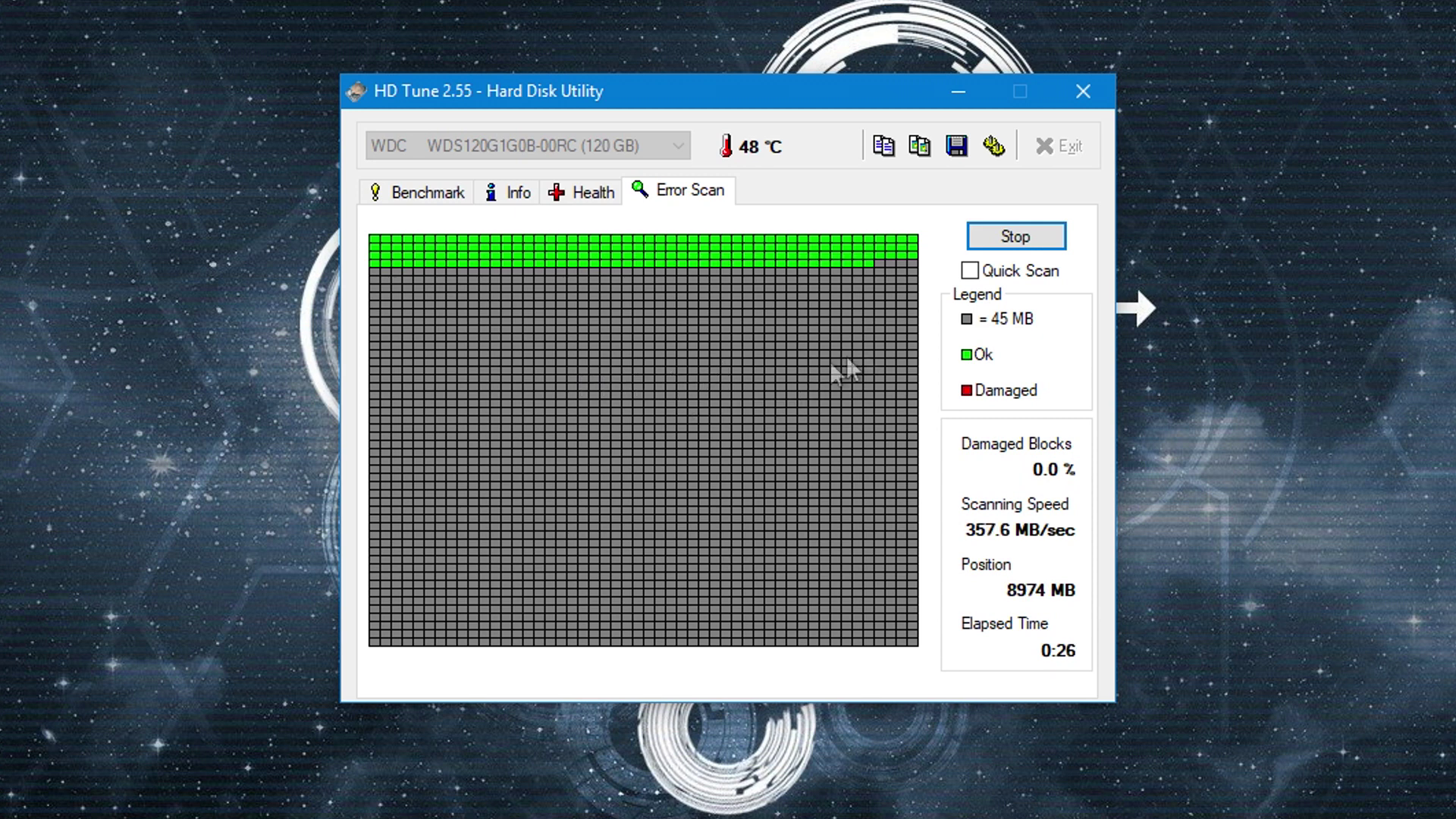
{"action": "left_click", "coordinate": [1003, 232]}
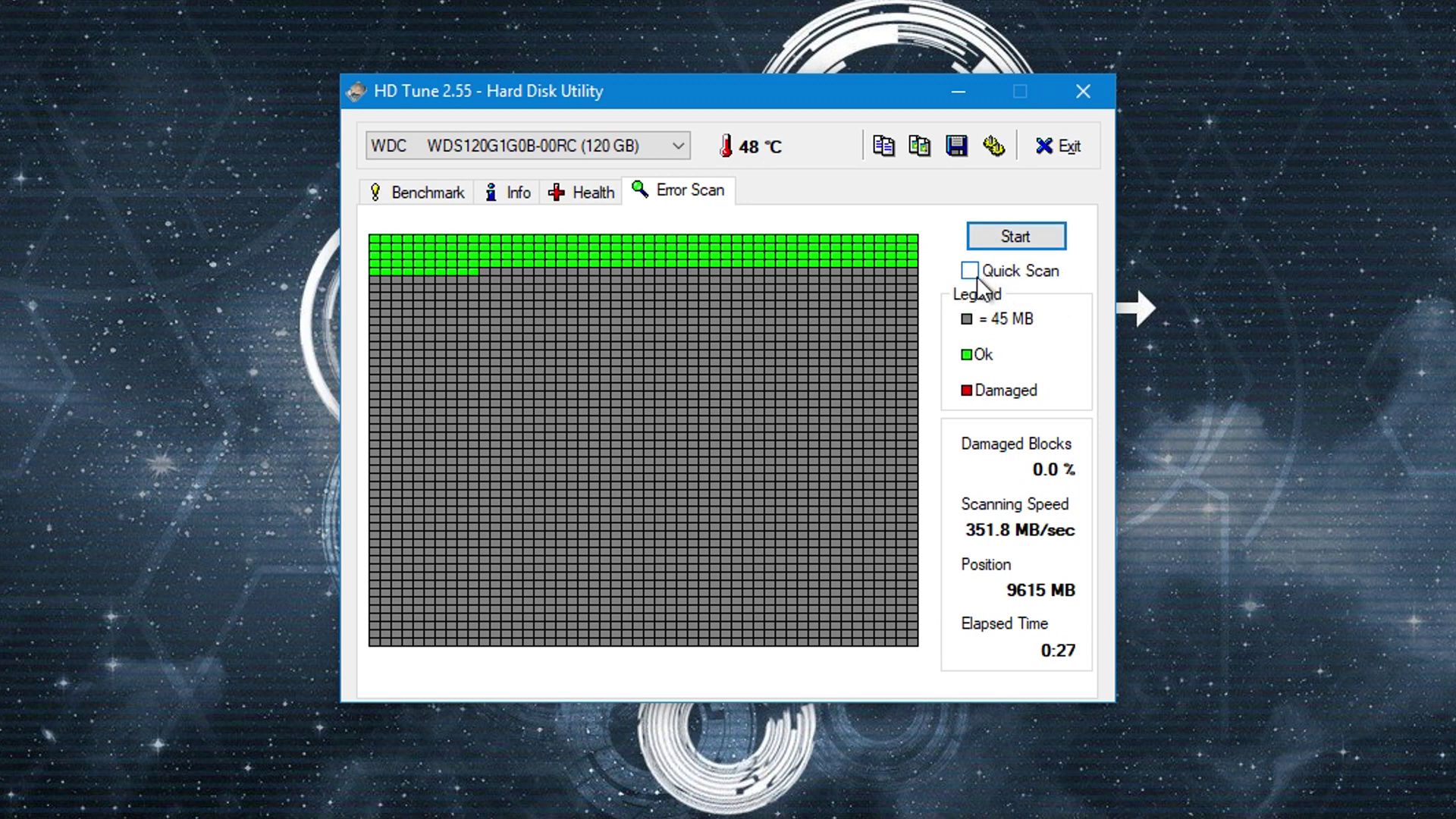
Run Quick Scan error checks on the WDC WDS120G1G0B-00RC and TOSHIBA DT01ACA100 drives, and close the utility.
{"action": "left_click", "coordinate": [974, 272]}
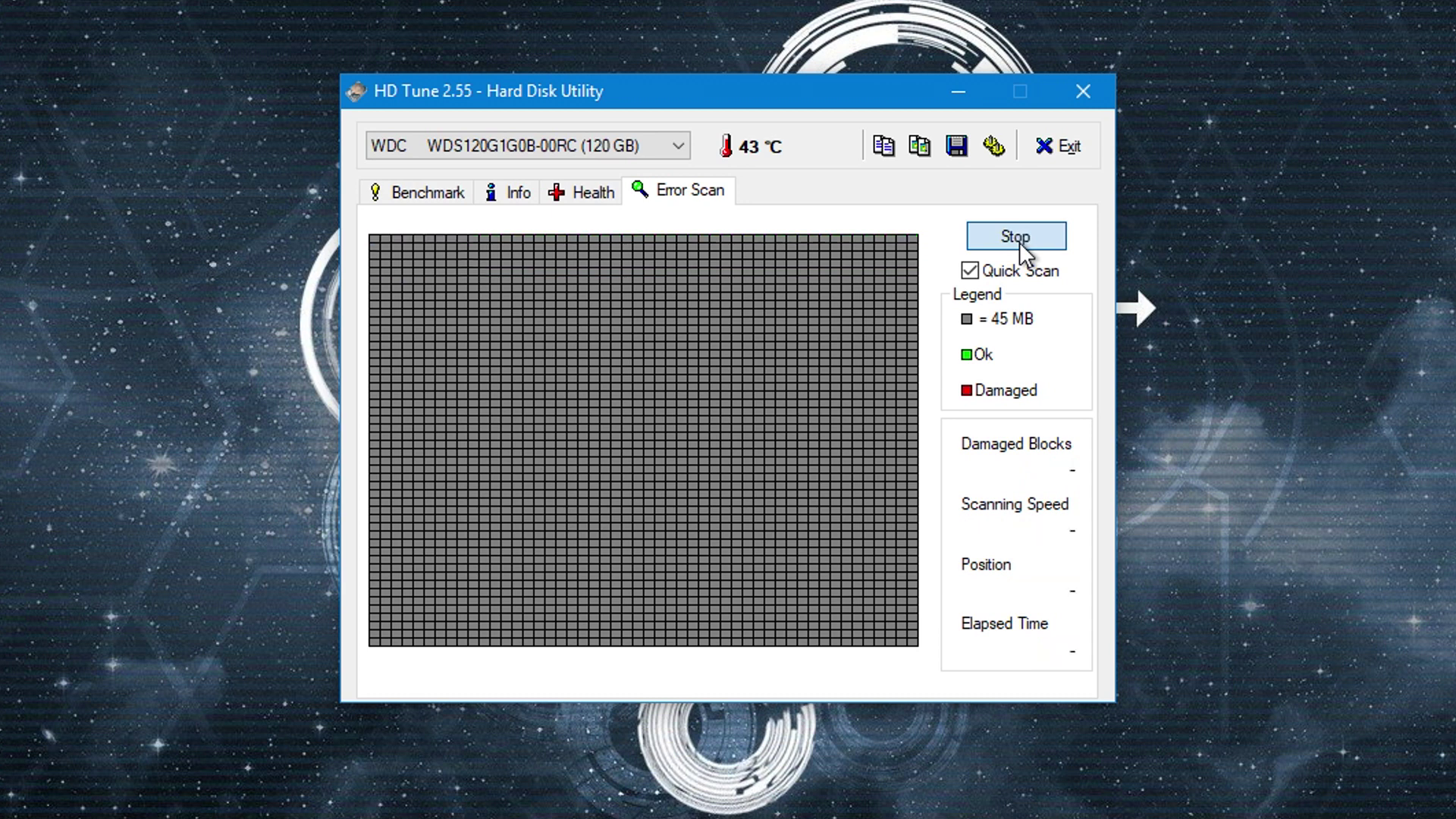
{"action": "left_click", "coordinate": [1018, 241]}
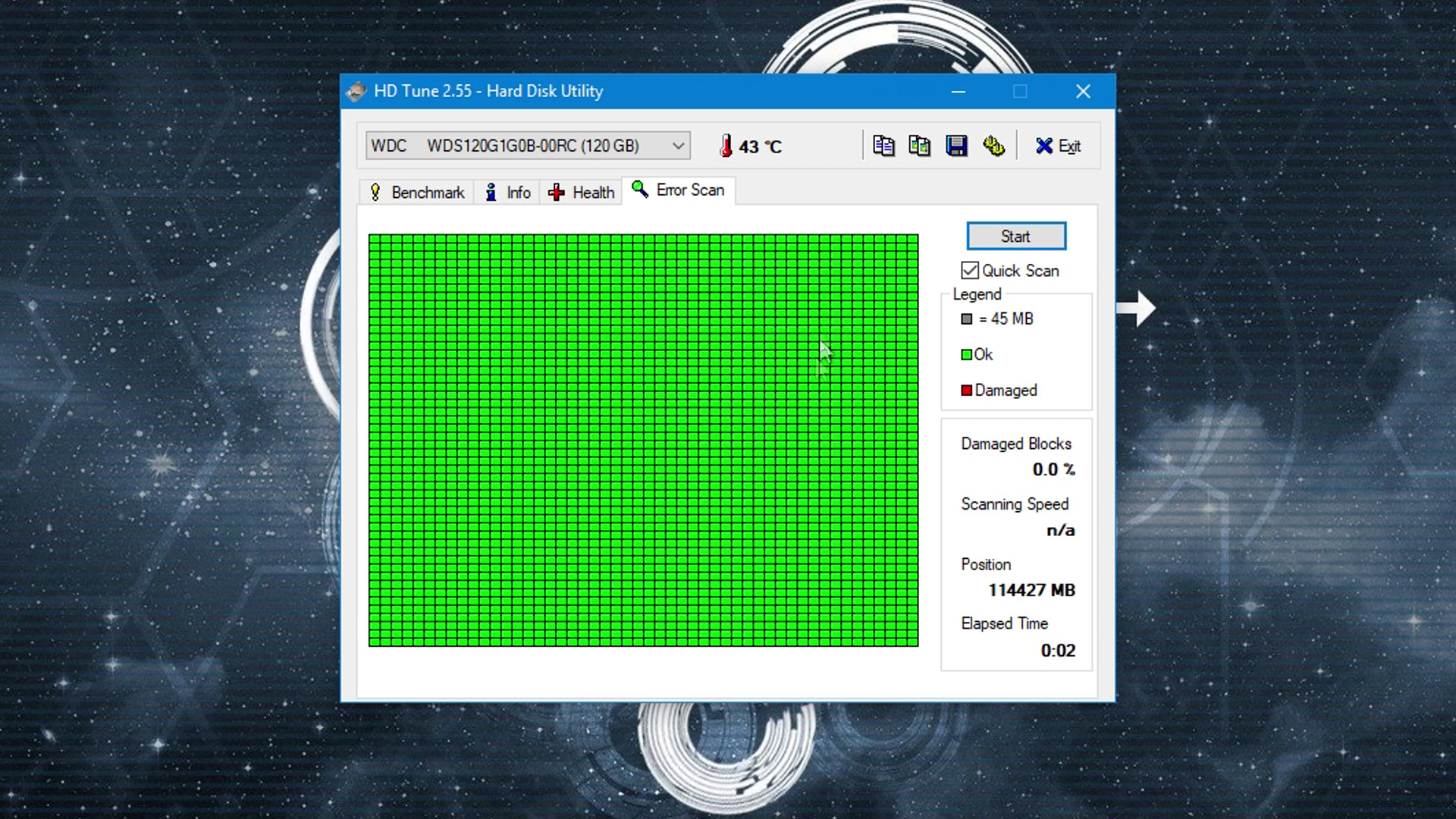
{"action": "left_click", "coordinate": [585, 148]}
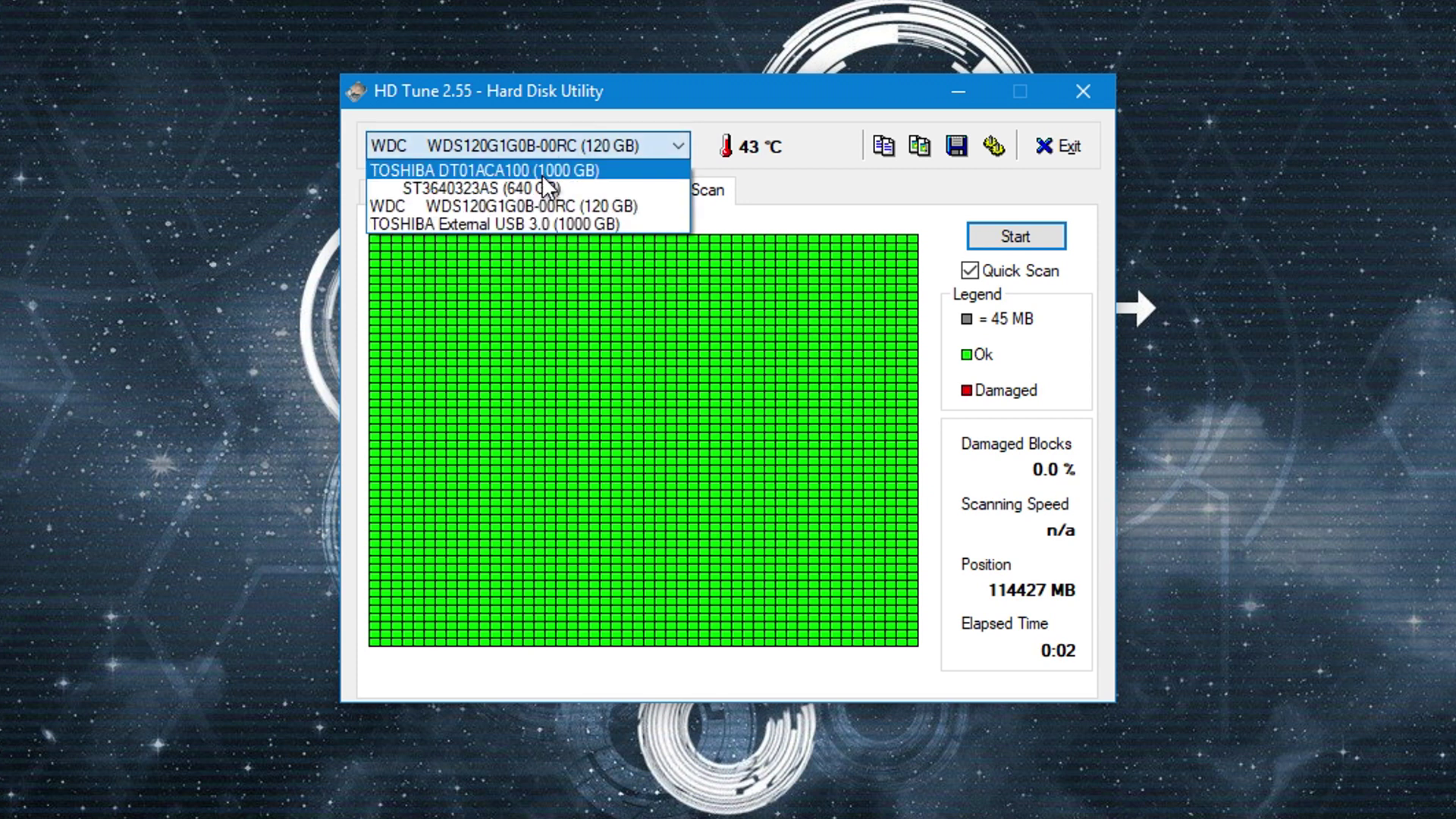
{"action": "left_click", "coordinate": [543, 173]}
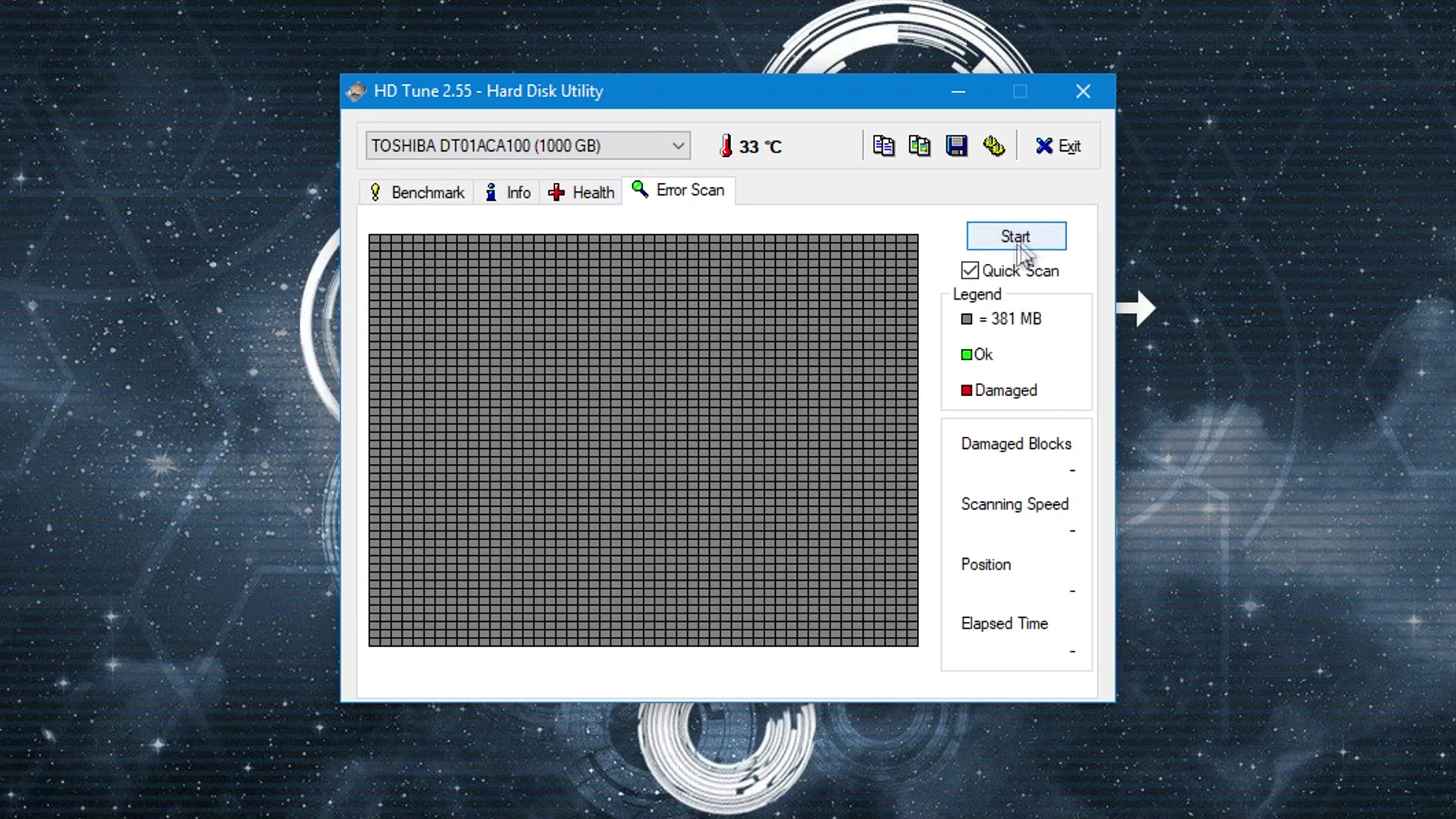
{"action": "left_click", "coordinate": [1016, 240]}
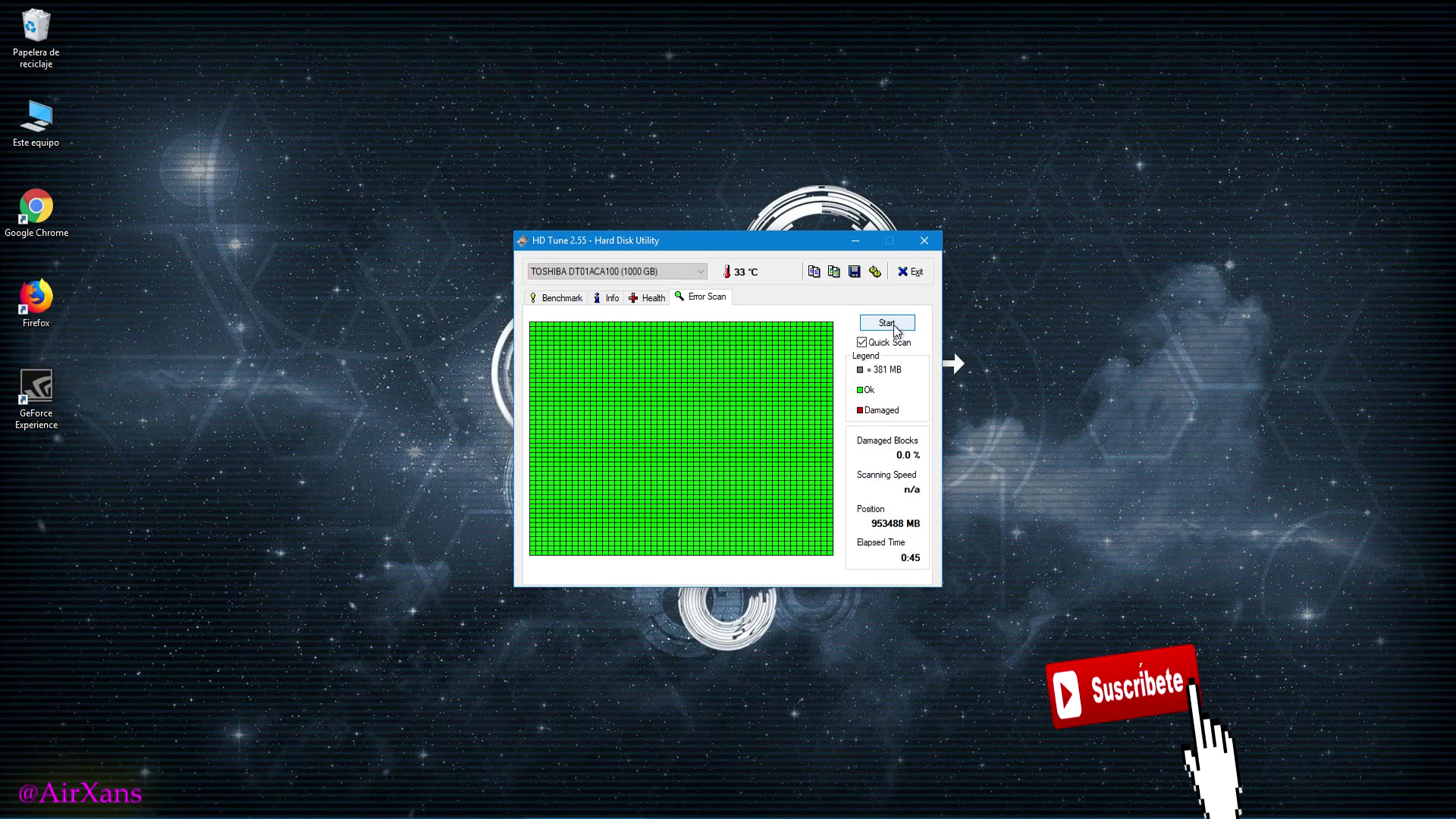
{"action": "left_click", "coordinate": [924, 242]}
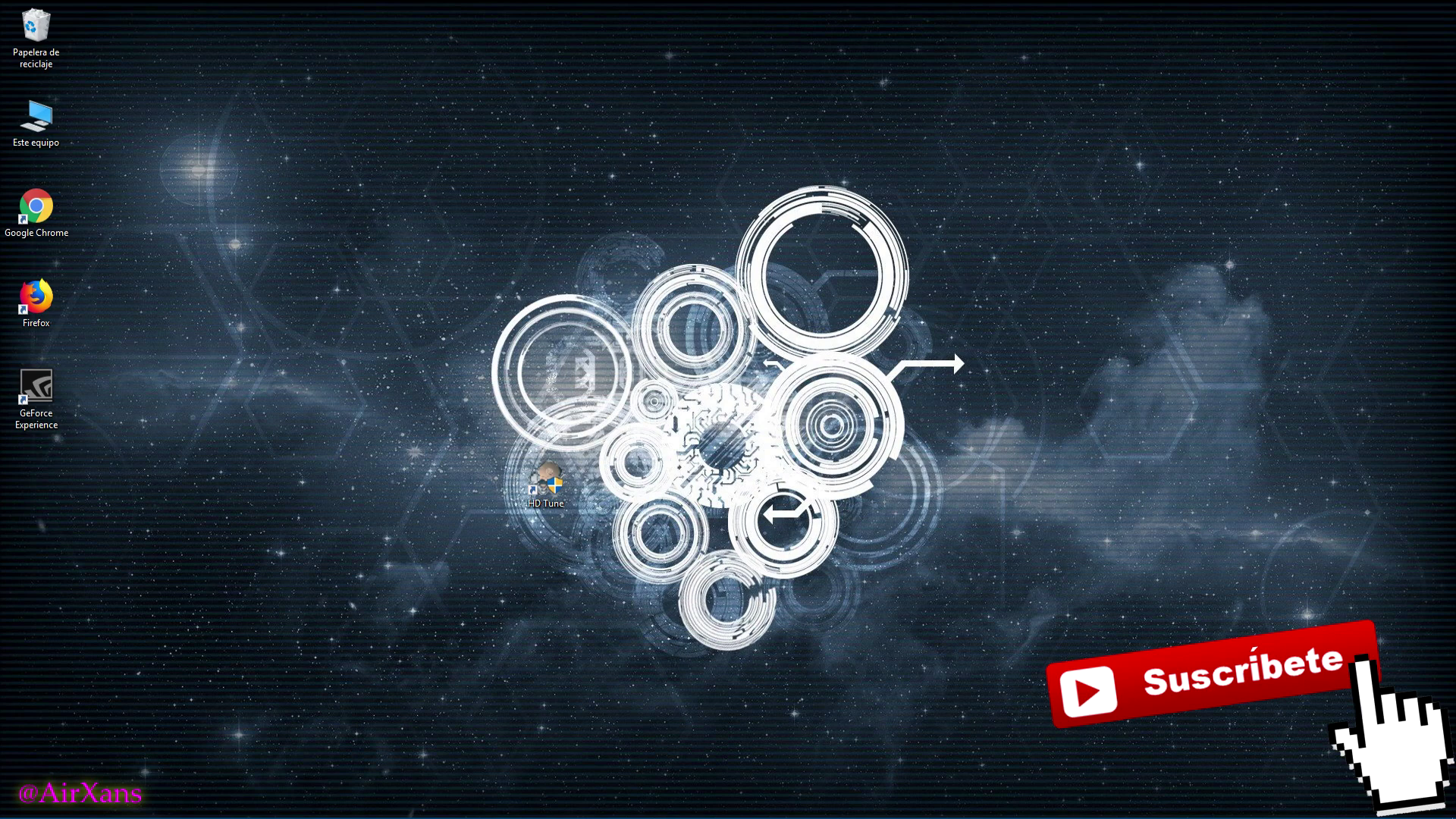